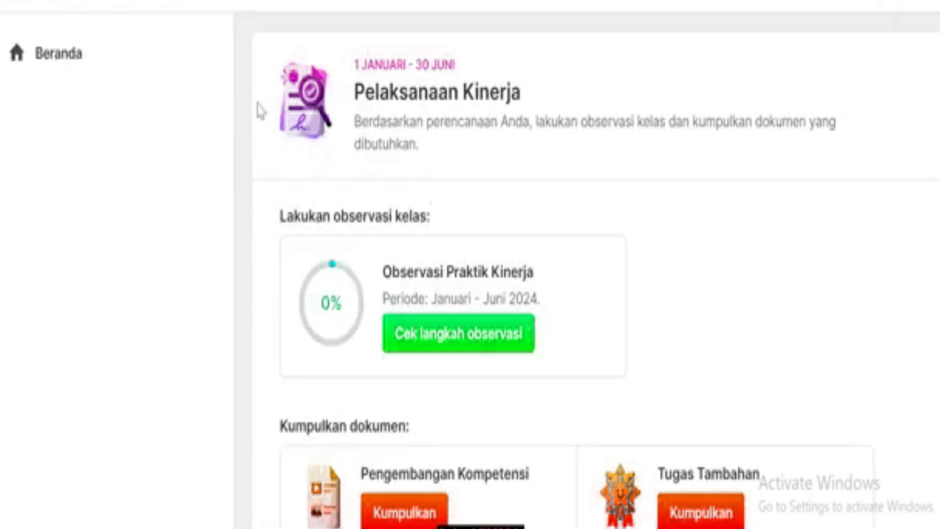
Open the observation steps for Observasi Praktik Kinerja and continue to the Isi dokumen persiapan form
scroll(591, 191, "down", 2)
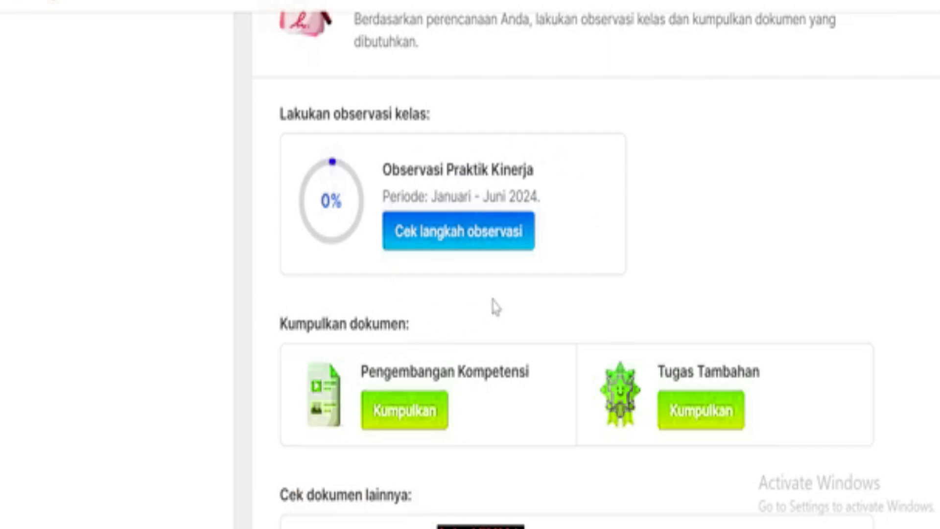
left_click(459, 238)
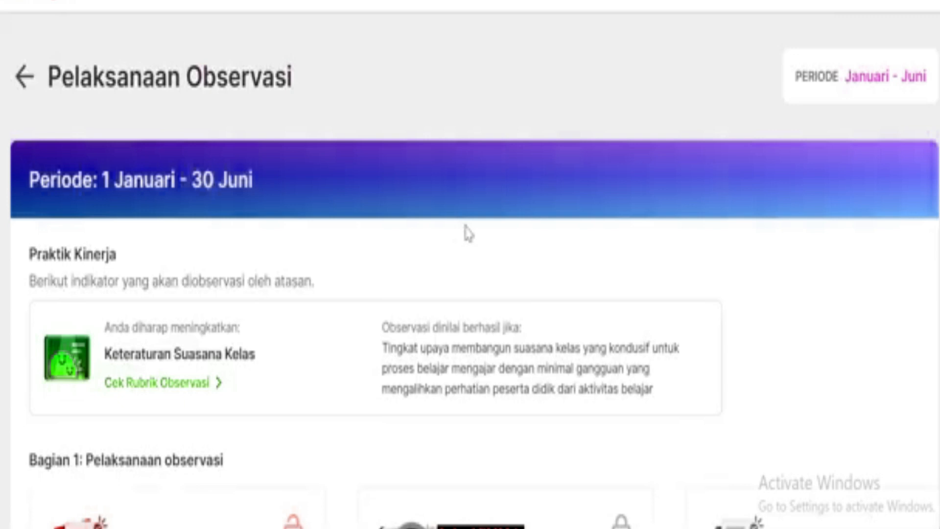
scroll(468, 234, "down", 5)
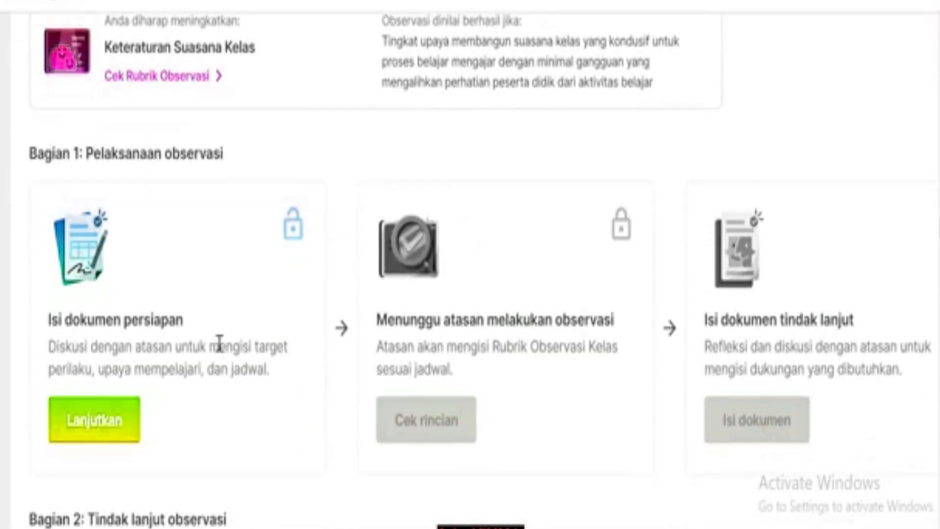
scroll(406, 296, "down", 3)
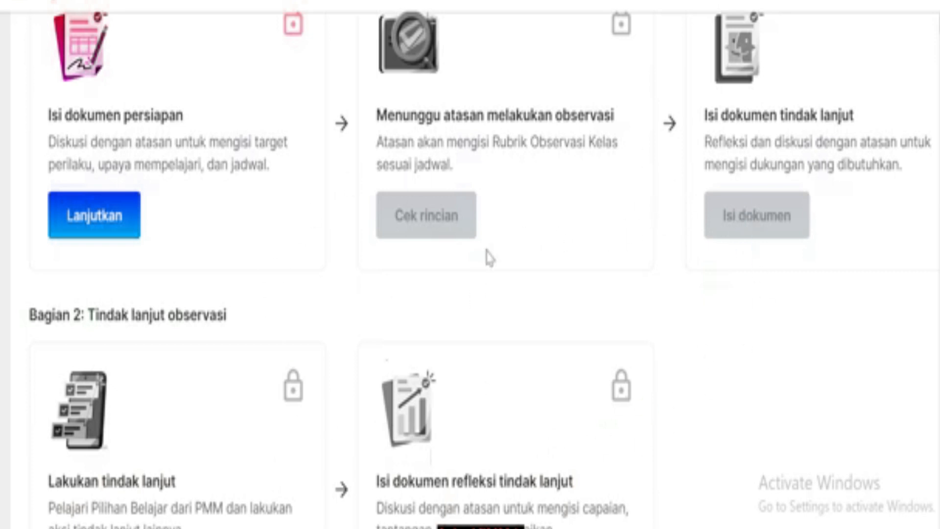
scroll(487, 256, "up", 2)
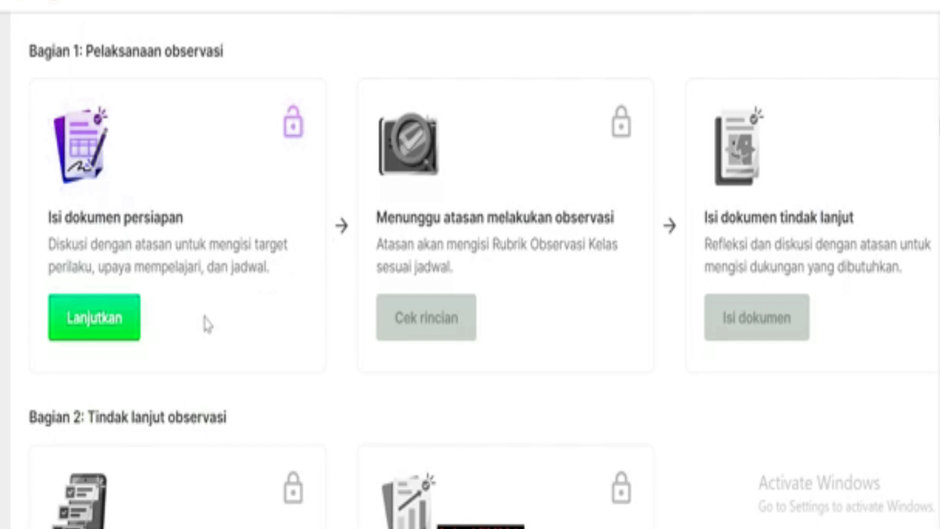
scroll(293, 301, "up", 4)
scroll(293, 301, "down", 4)
scroll(294, 304, "down", 4)
scroll(220, 272, "up", 4)
left_click(104, 324)
Select "Guru melakukan komunikasi positif untuk membangun suasana kelas yang kondusif" as the Target Perilaku
scroll(470, 281, "down", 6)
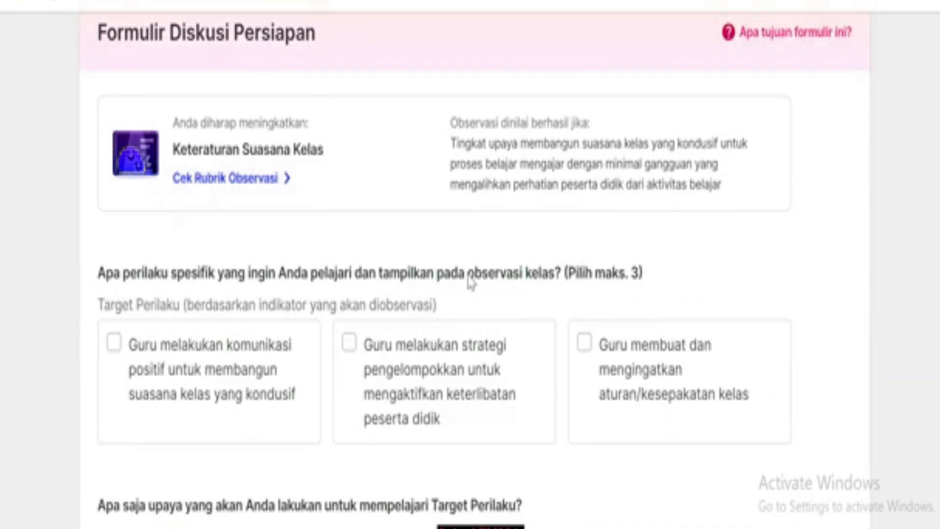
scroll(469, 275, "up", 4)
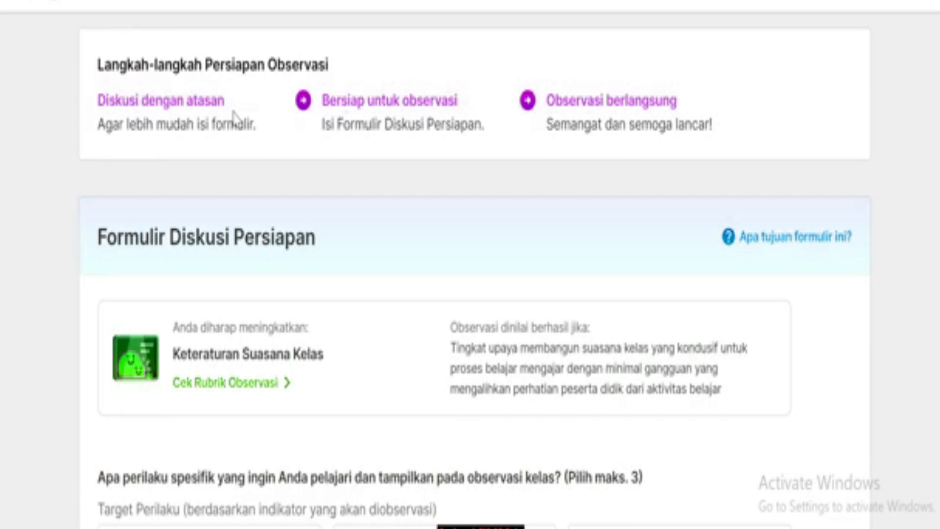
scroll(322, 239, "down", 2)
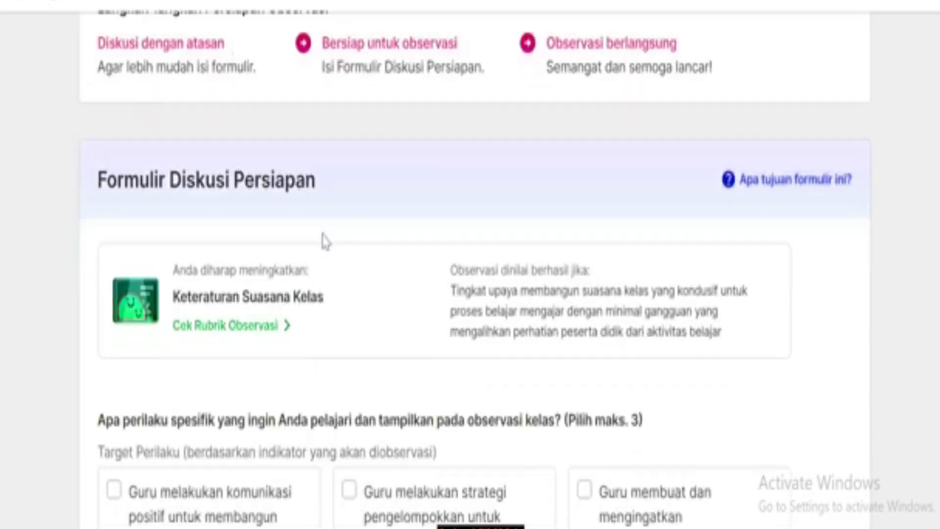
scroll(556, 219, "down", 4)
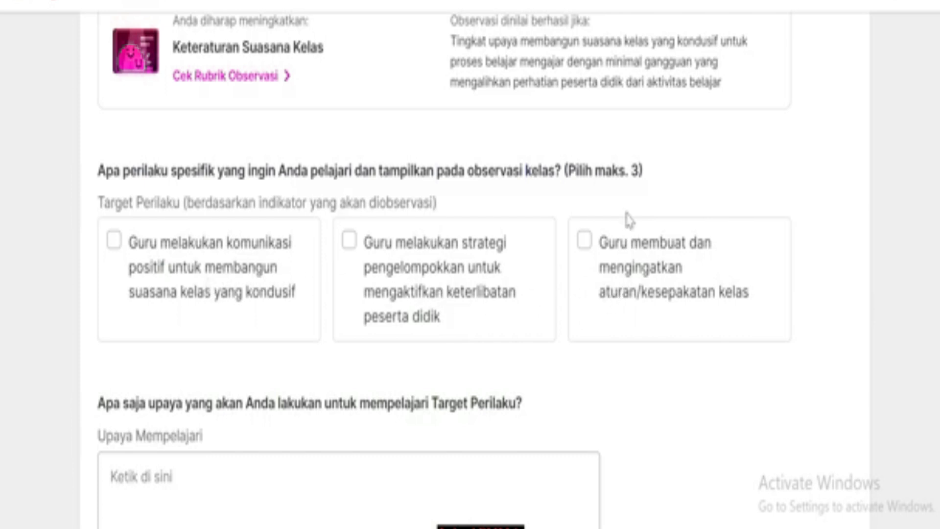
left_click(116, 239)
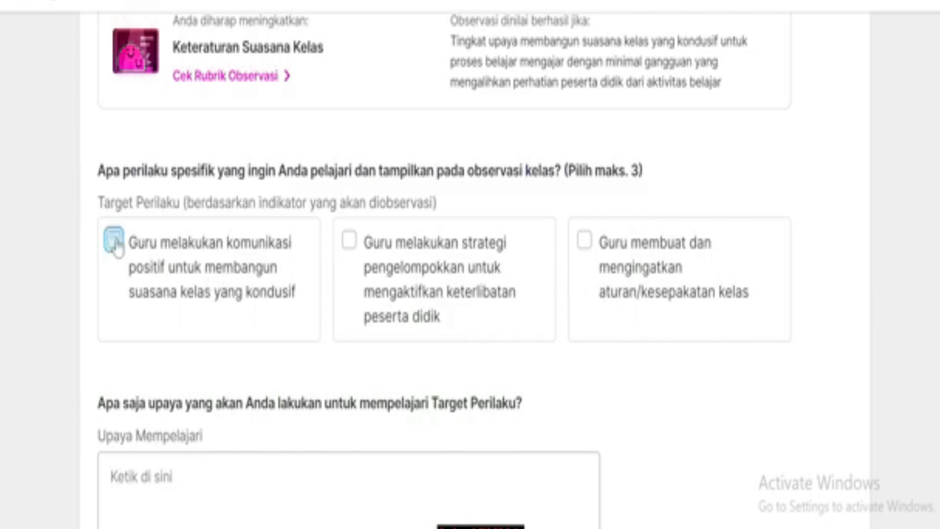
left_click(350, 242)
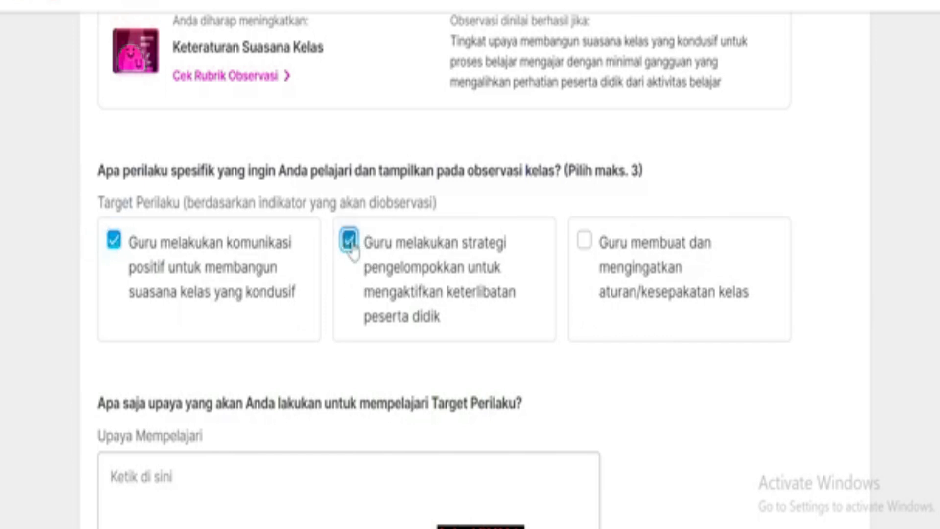
left_click(584, 241)
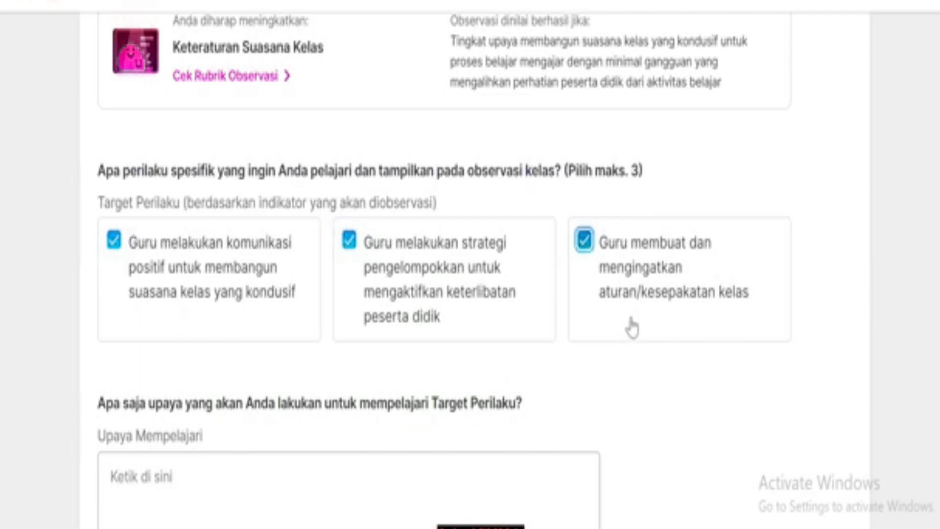
left_click(587, 242)
left_click(349, 242)
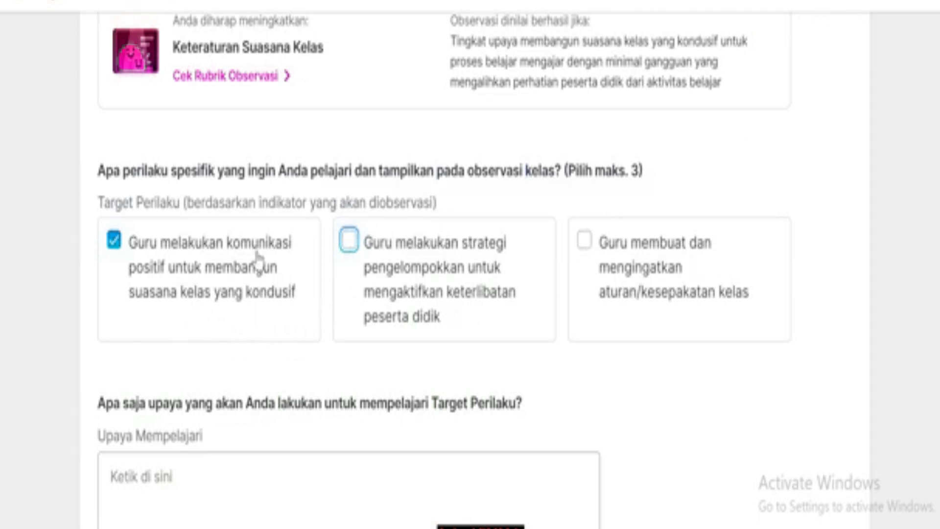
Enter "- Guru sering menyapa anak" as the first line of the Upaya Mempelajari answer
scroll(257, 259, "down", 2)
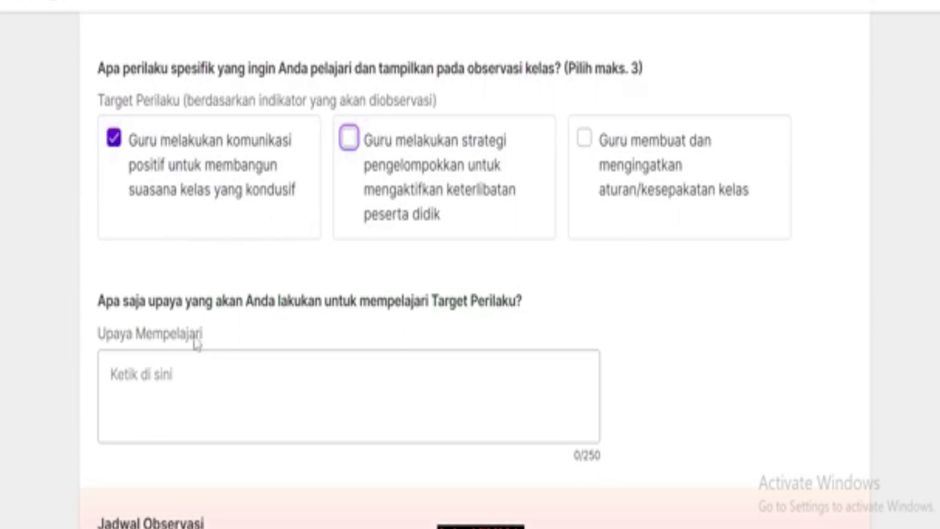
left_click(184, 382)
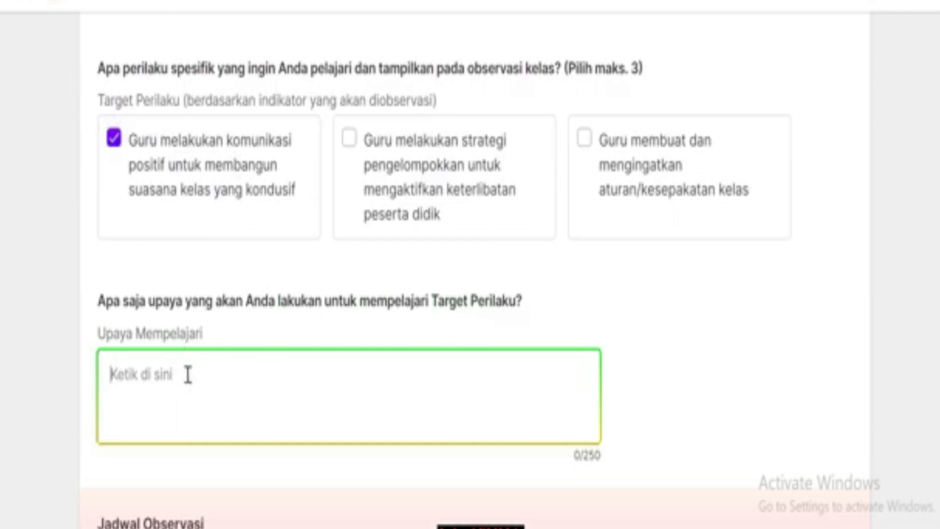
type("-")
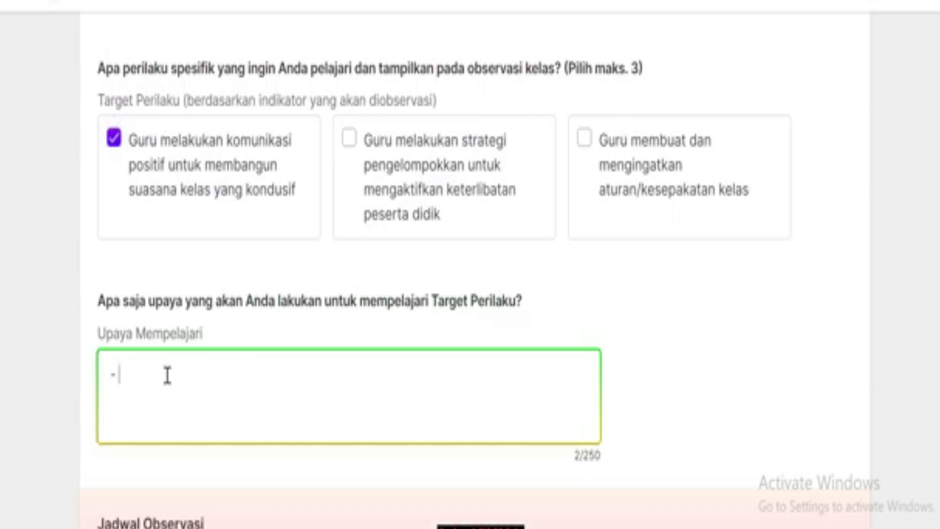
type("Guru sering menyapa anak")
key("Return")
Add a second line to Upaya Mempelajari: "- Guru sering mengajak anak-anak untuk tanya jawab, bercakap-cakap"
type("-")
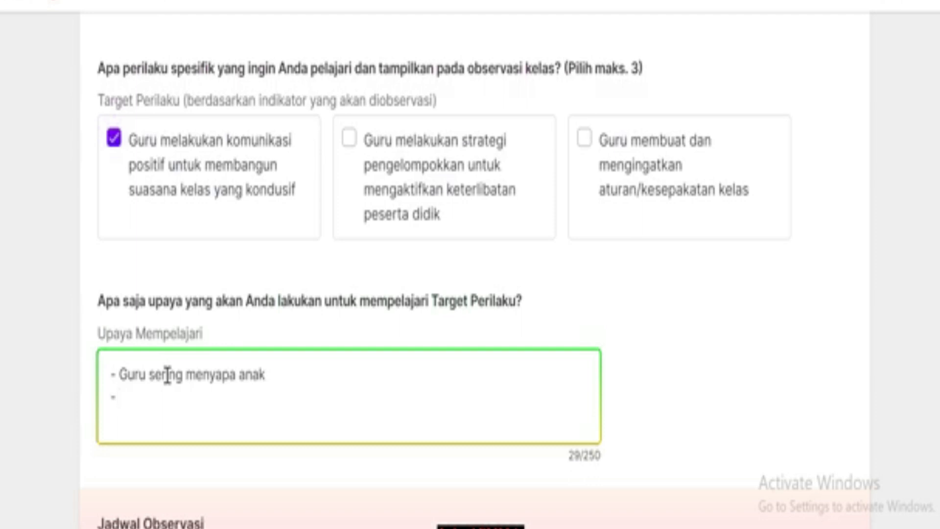
type("Guru se")
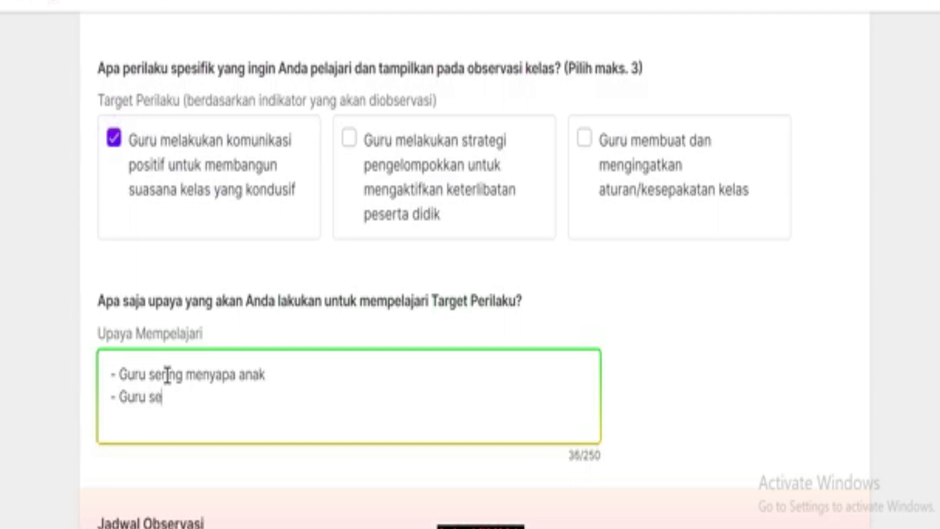
type("ringmengaja")
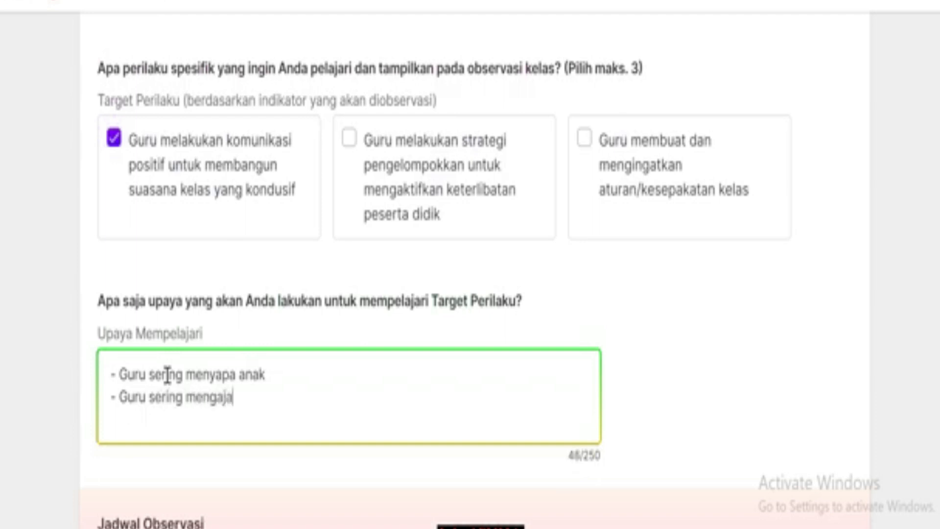
type("k anak-anak ")
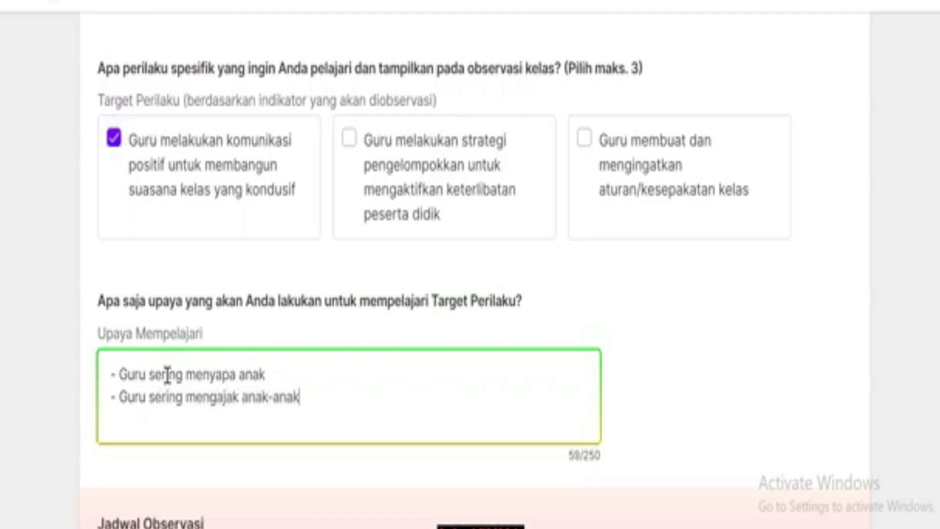
type("untuk ta")
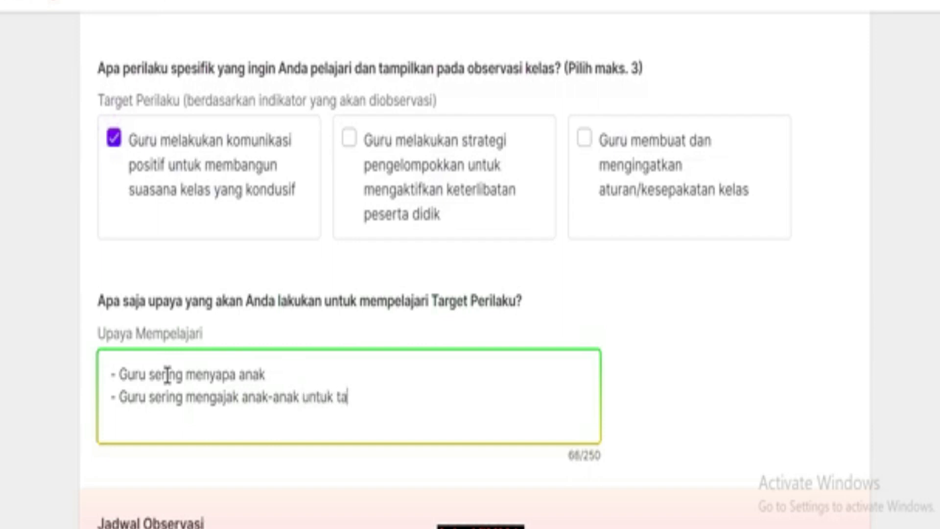
type("nya jawab,")
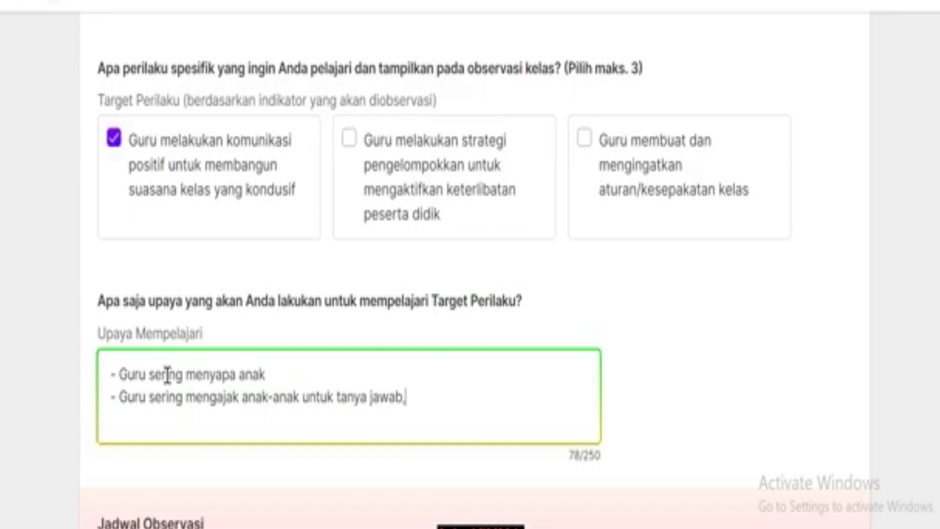
key("BackSpace")
type(", bercak")
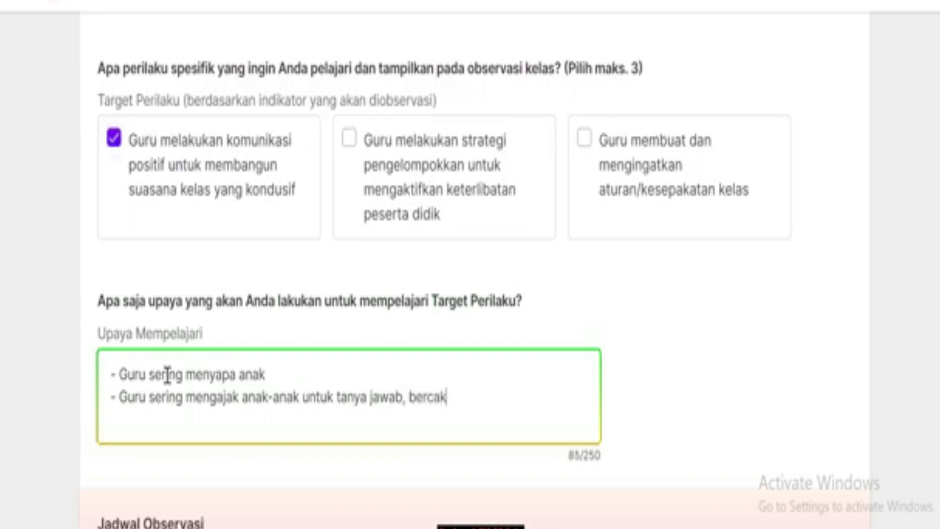
type("ap-cakap")
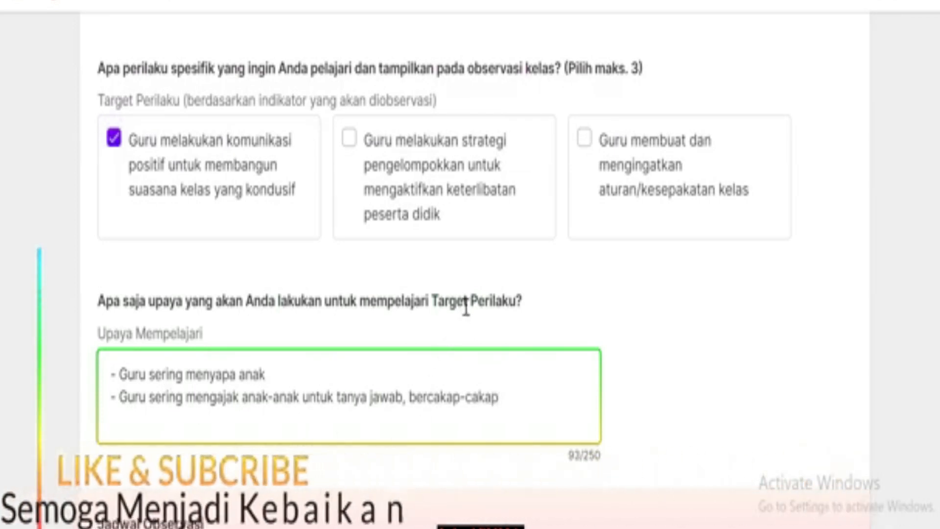
Set the observation date (Tanggal) under Jadwal Observasi to 29/2/2024
scroll(471, 306, "down", 4)
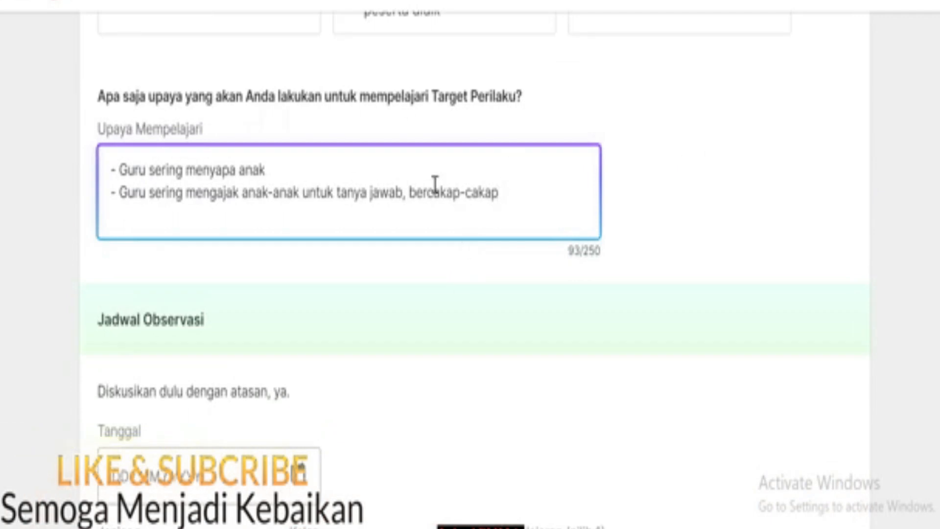
scroll(435, 186, "down", 2)
scroll(437, 204, "down", 2)
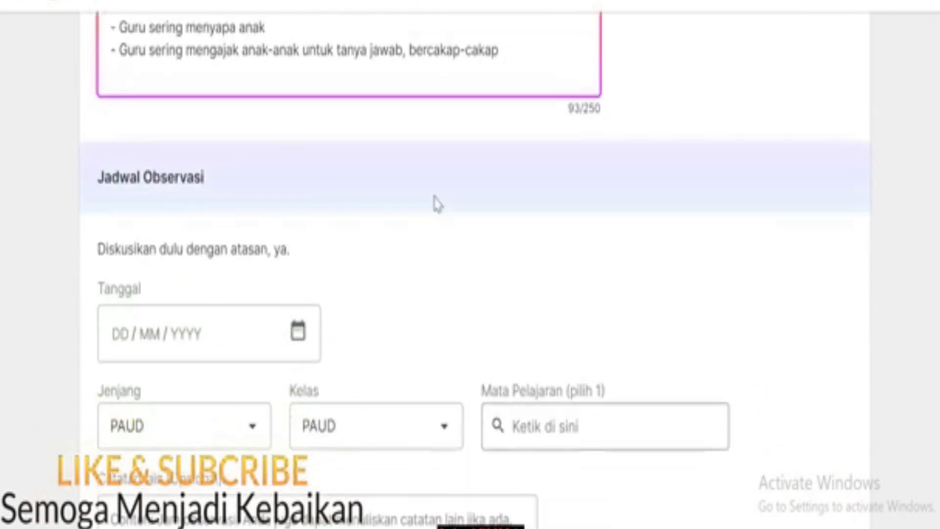
scroll(438, 205, "up", 6)
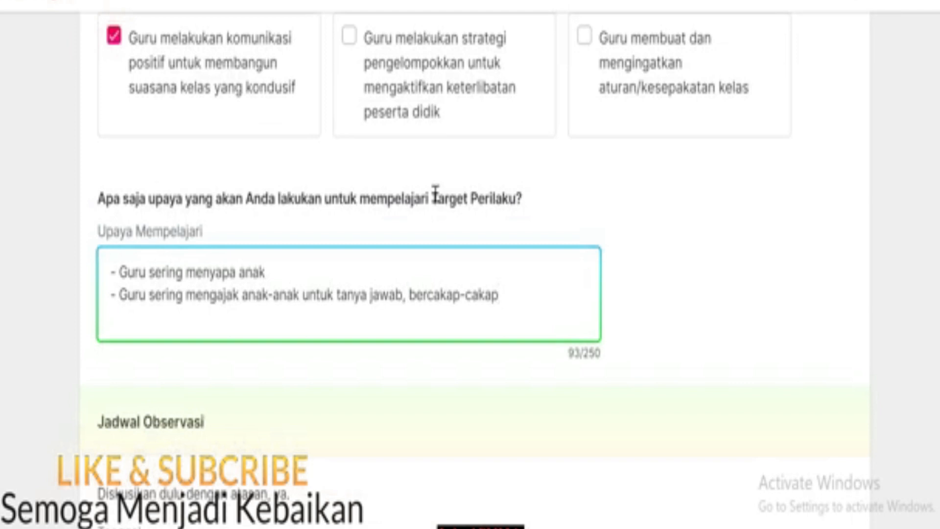
scroll(437, 205, "up", 2)
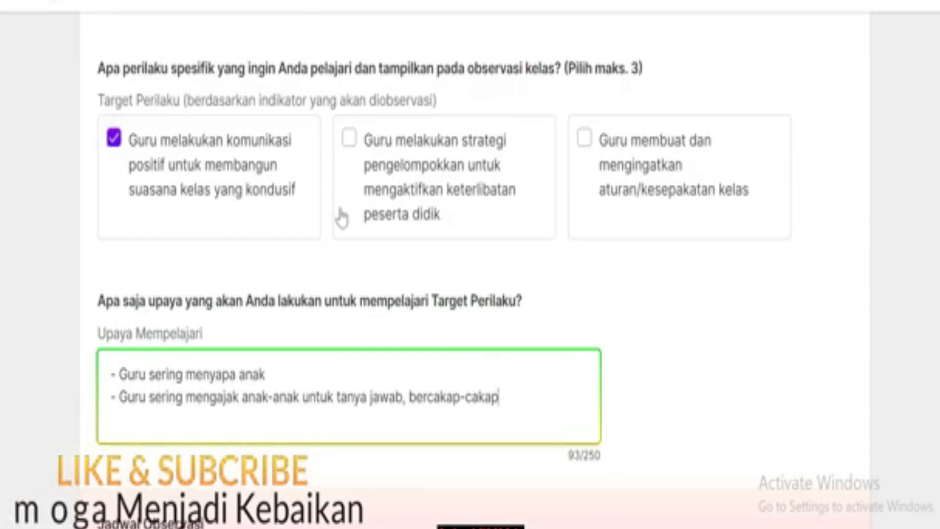
scroll(351, 225, "down", 8)
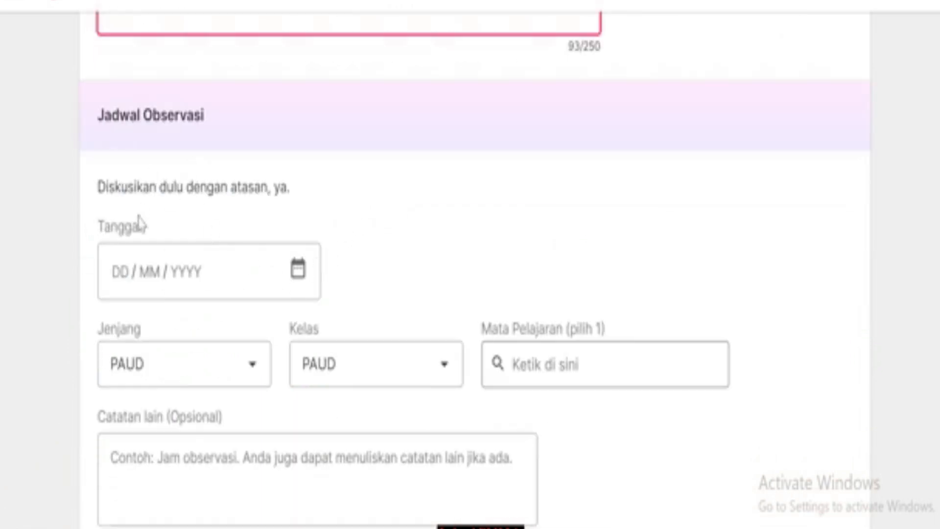
left_click(119, 274)
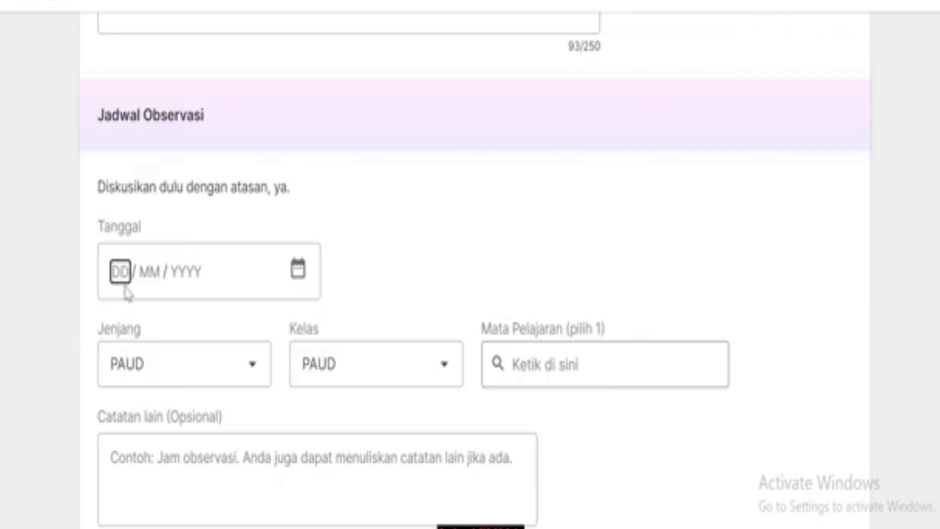
type("29")
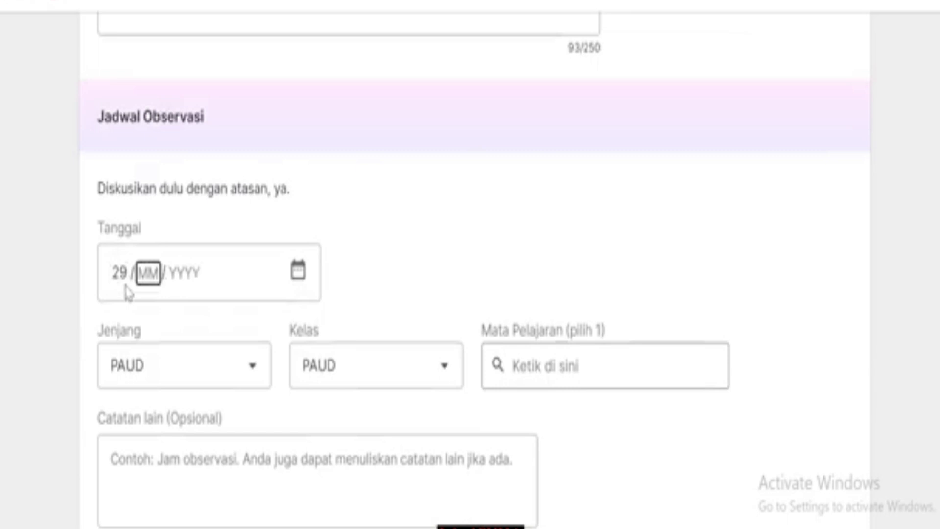
type("2 /")
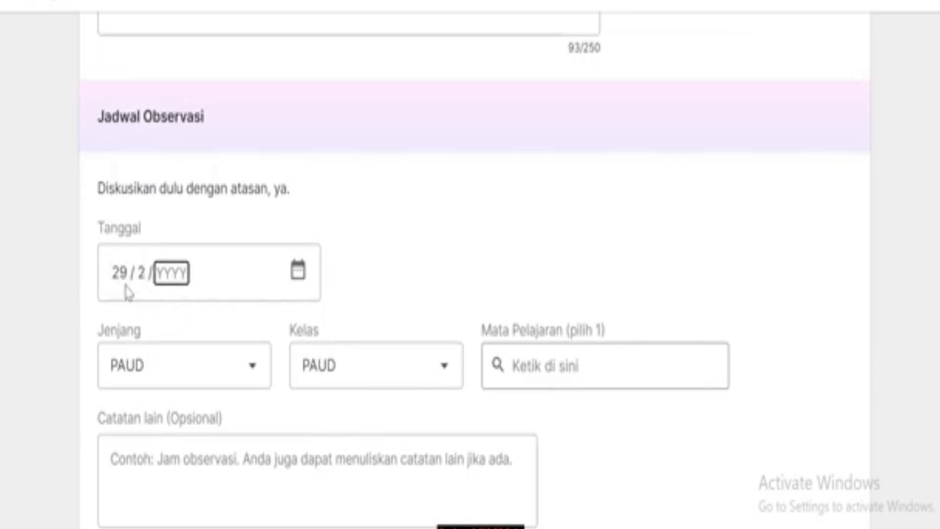
type("2024")
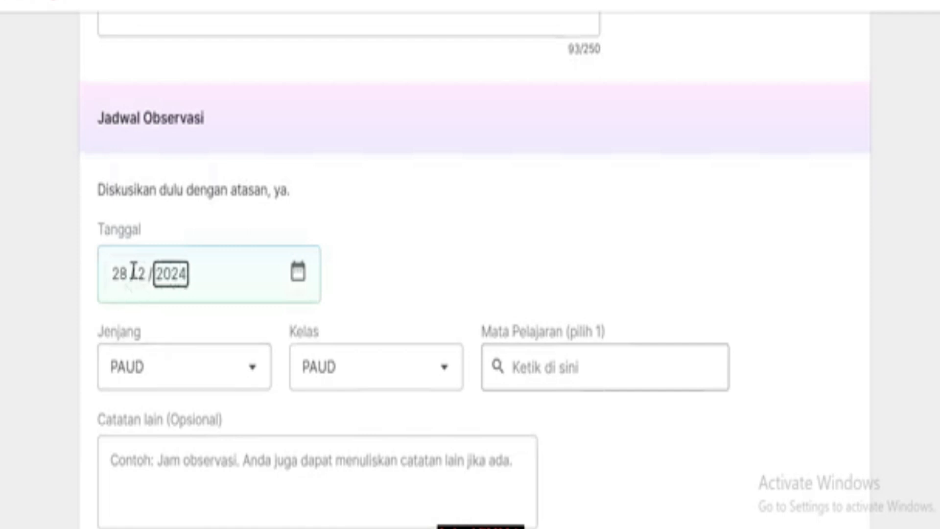
left_click(120, 273)
type("9")
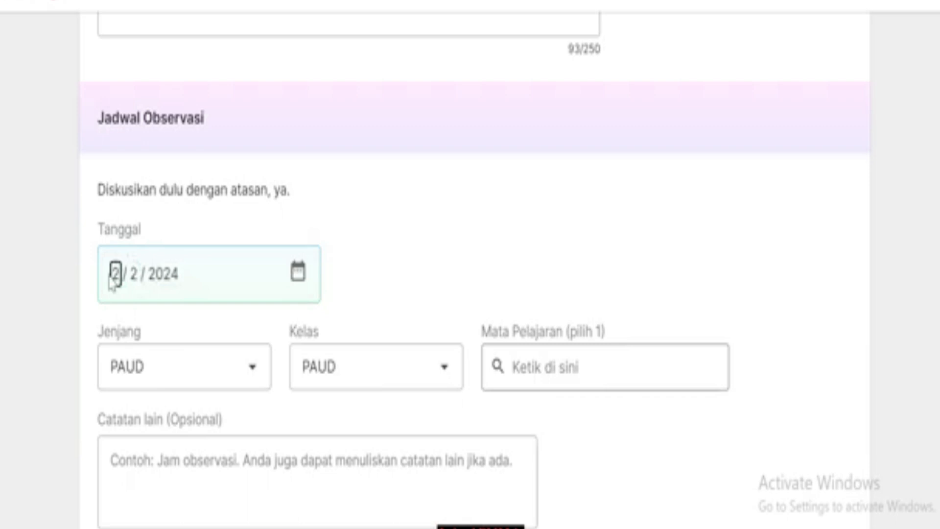
type("9")
Set both Jenjang and Kelas to PAUD in the Jadwal Observasi section
left_click(152, 372)
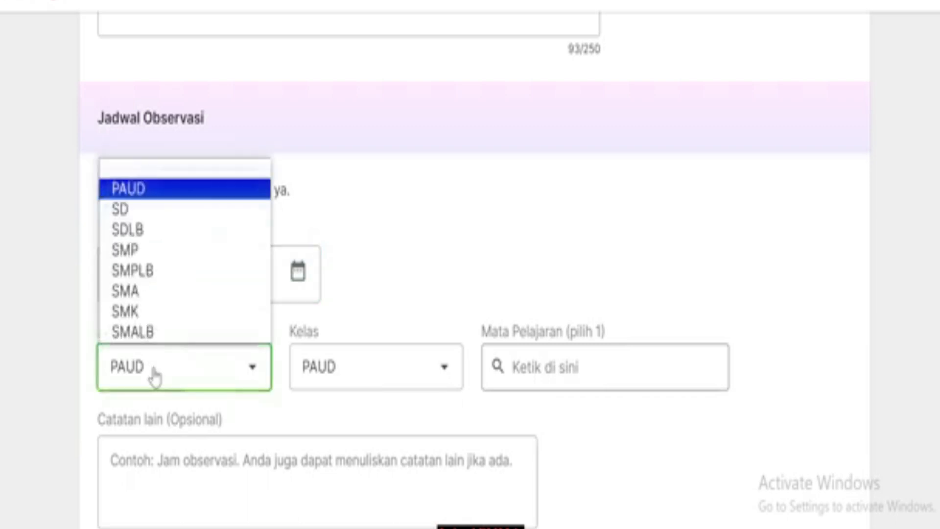
left_click(396, 251)
left_click(194, 376)
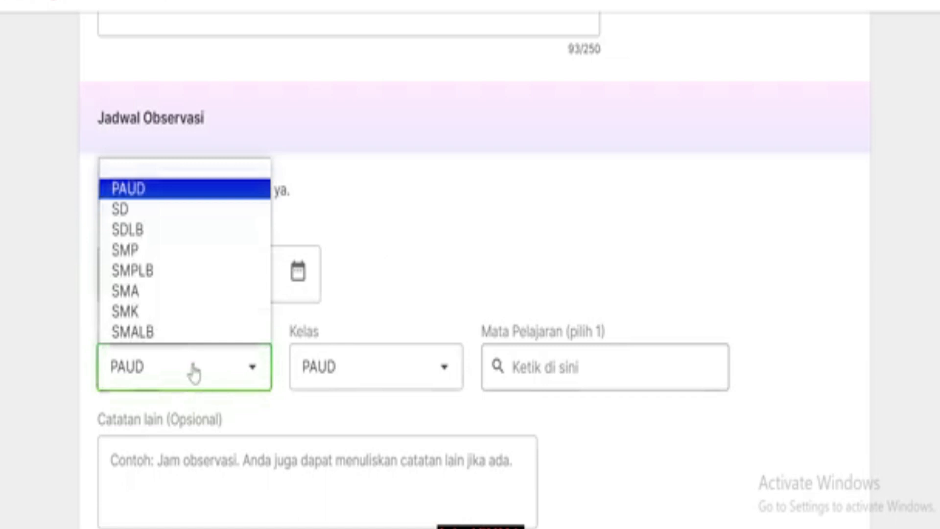
left_click(173, 195)
left_click(400, 387)
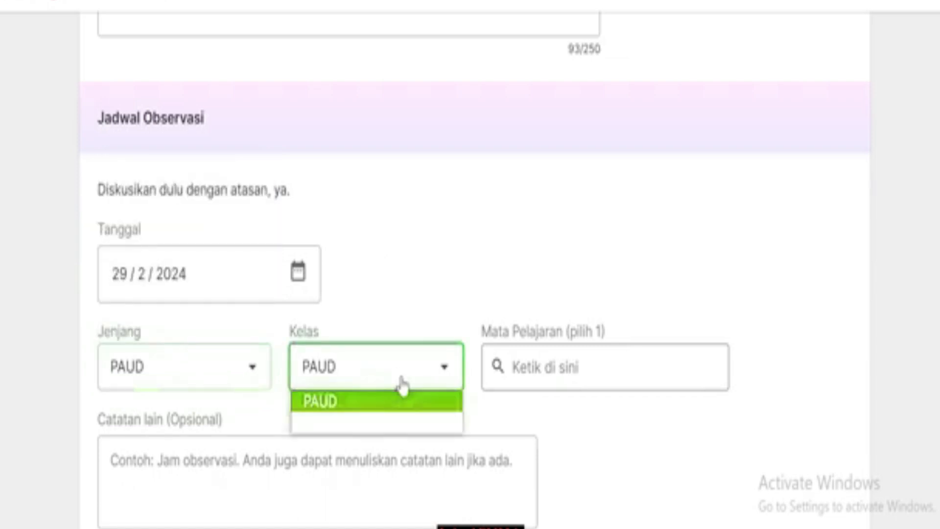
left_click(373, 413)
Enter "Pukul 09.00 WIB" as the Catatan lain note for the observation schedule
scroll(577, 360, "down", 4)
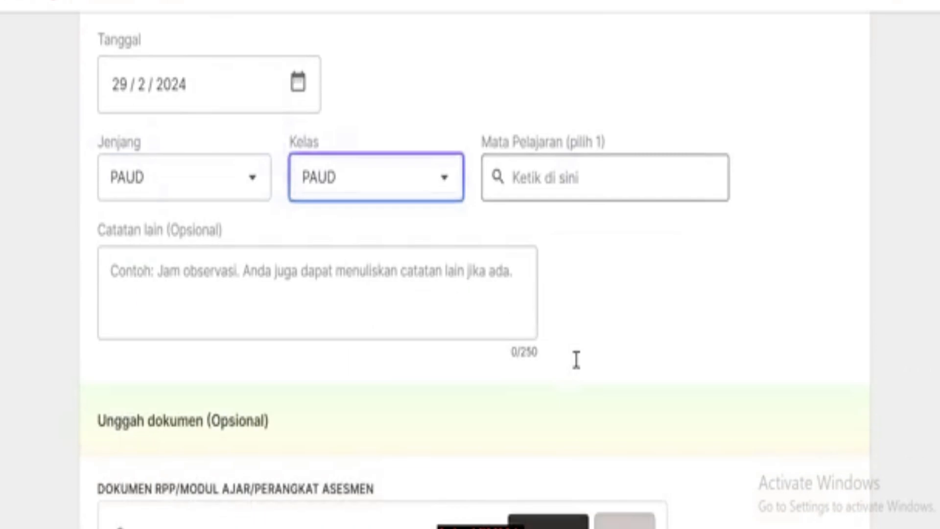
left_click(286, 279)
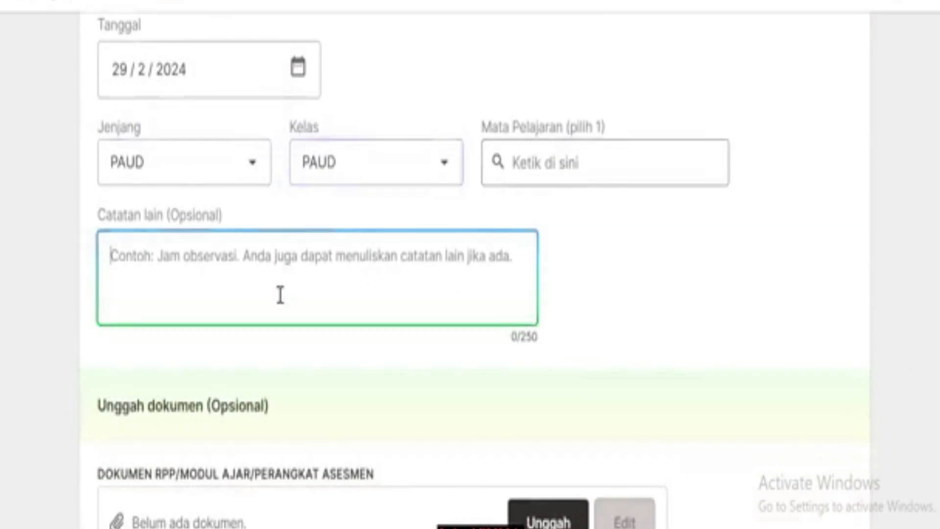
scroll(279, 294, "up", 2)
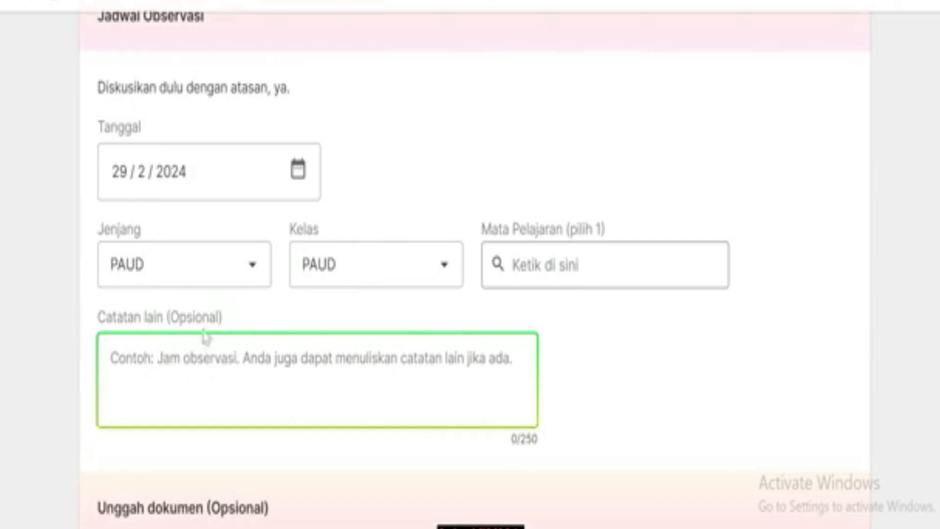
type("Puk")
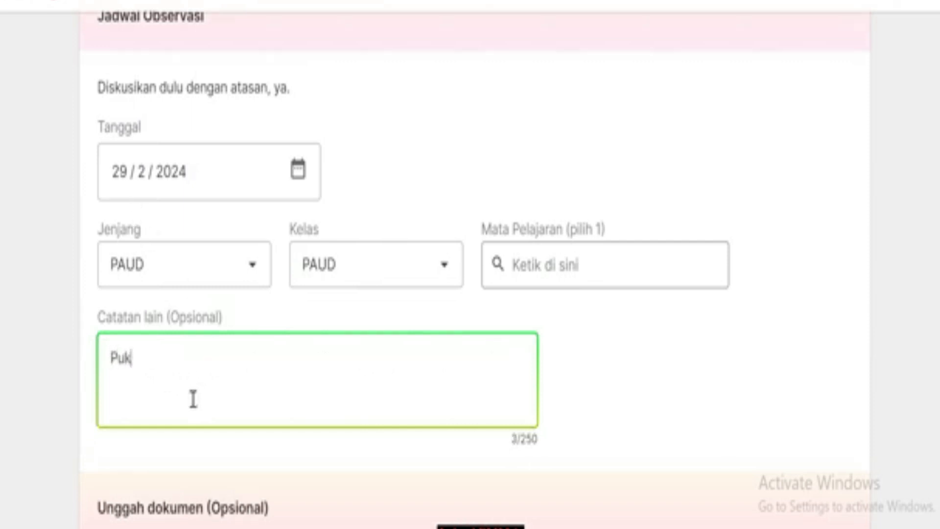
type("ul 09.00 WIB")
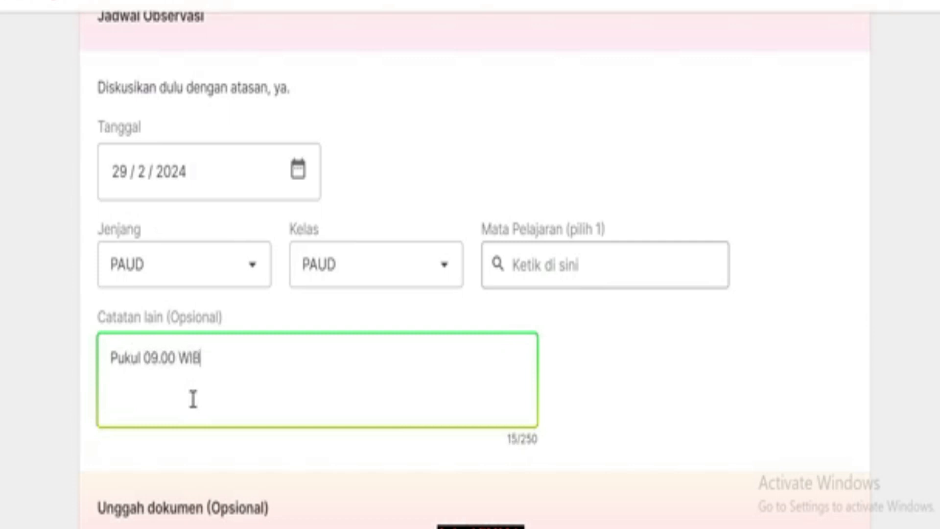
Upload Modul_Ajar_RPPH_TK_A_4_5_Kurmer_Smt2_Minggu_04_FREE.pdf from the computer as the Dokumen RPP/Modul Ajar/Perangkat Asesmen
scroll(201, 398, "down", 4)
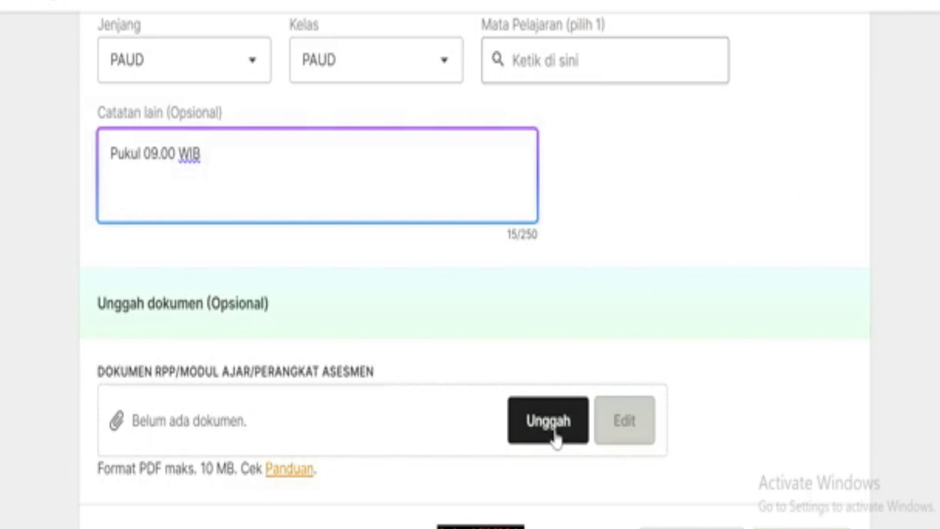
scroll(321, 283, "up", 4)
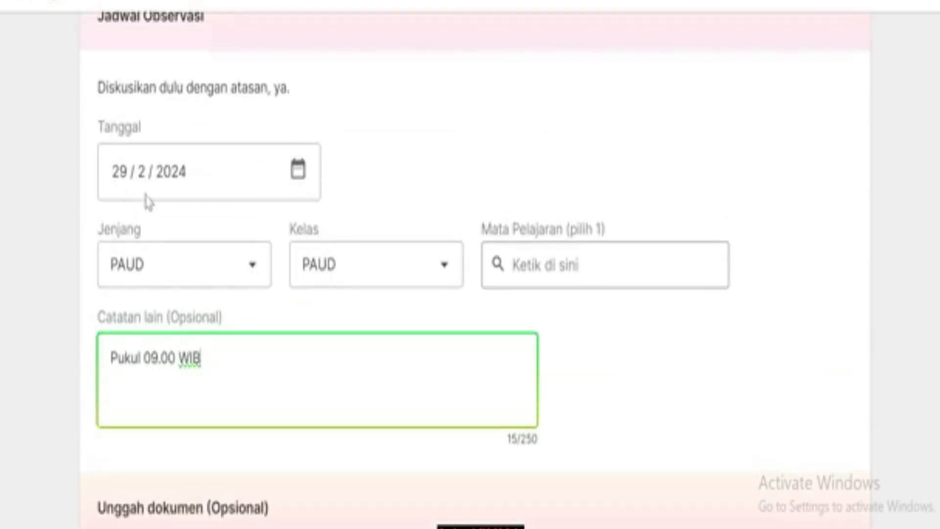
scroll(342, 320, "down", 2)
scroll(341, 320, "down", 2)
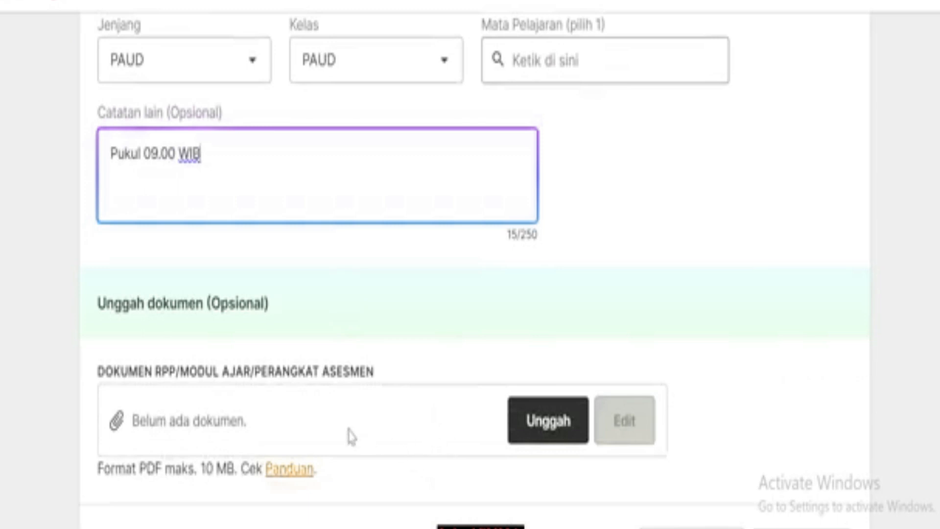
left_click(548, 421)
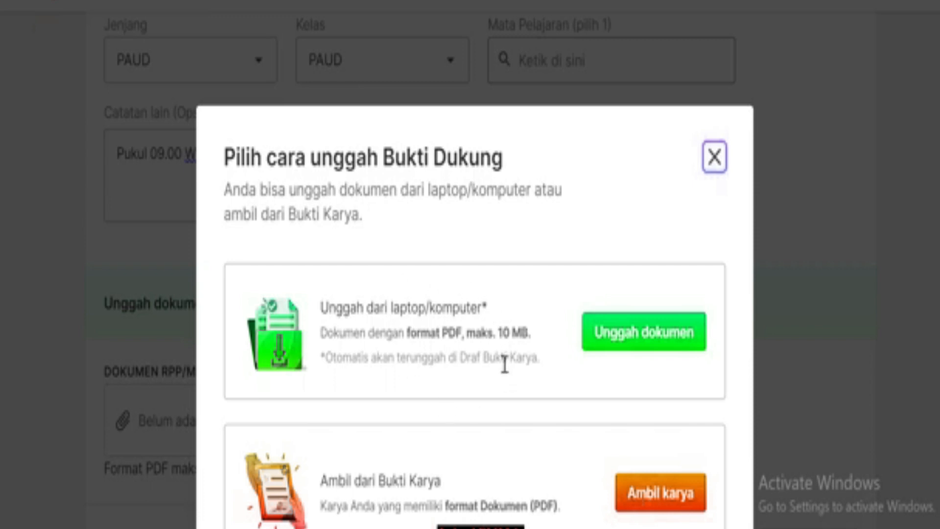
left_click(620, 342)
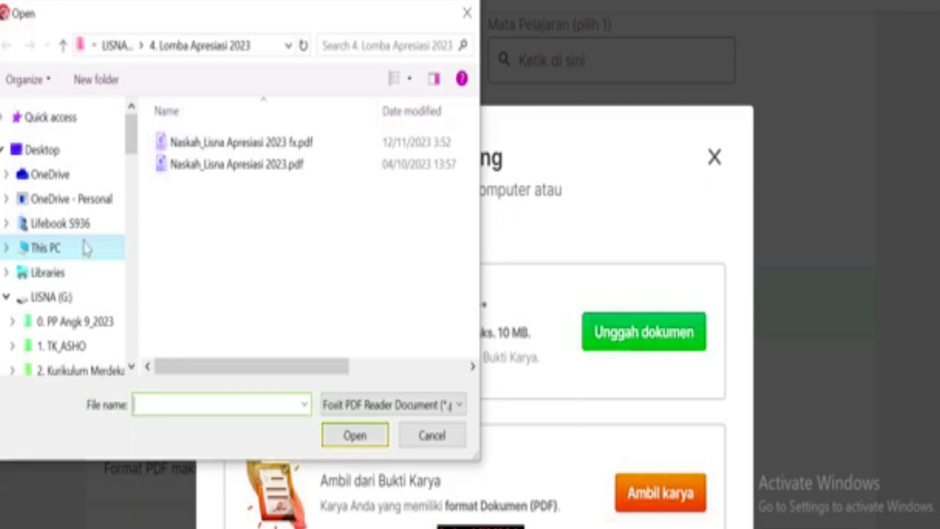
left_click(84, 246)
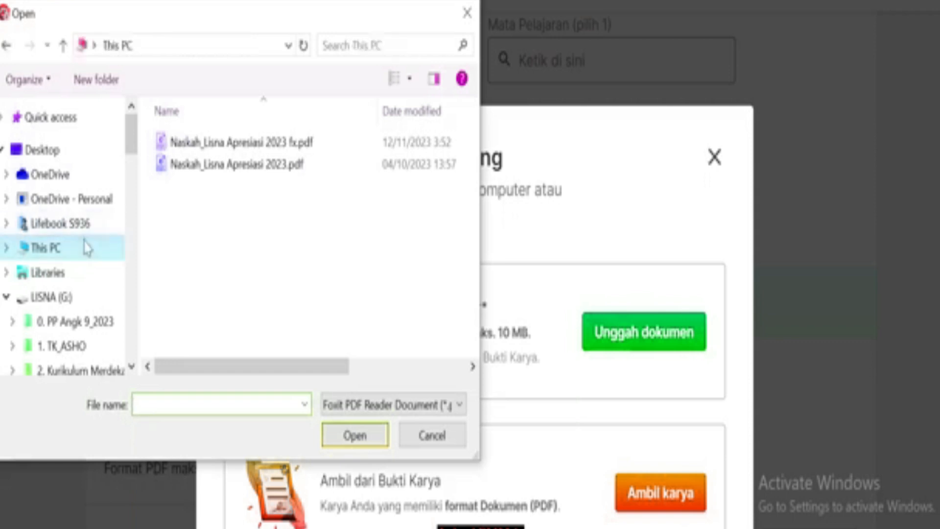
left_click(64, 276)
left_click(73, 250)
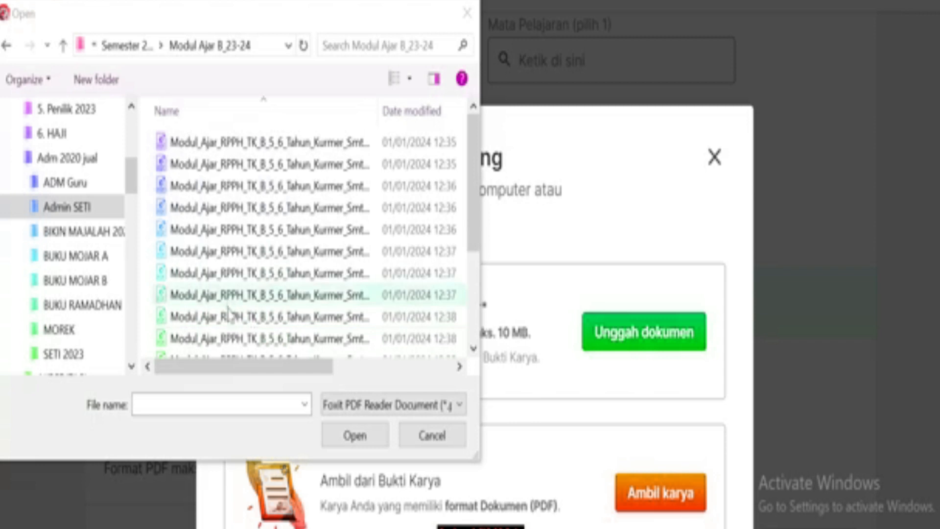
left_click(231, 321)
left_click(355, 438)
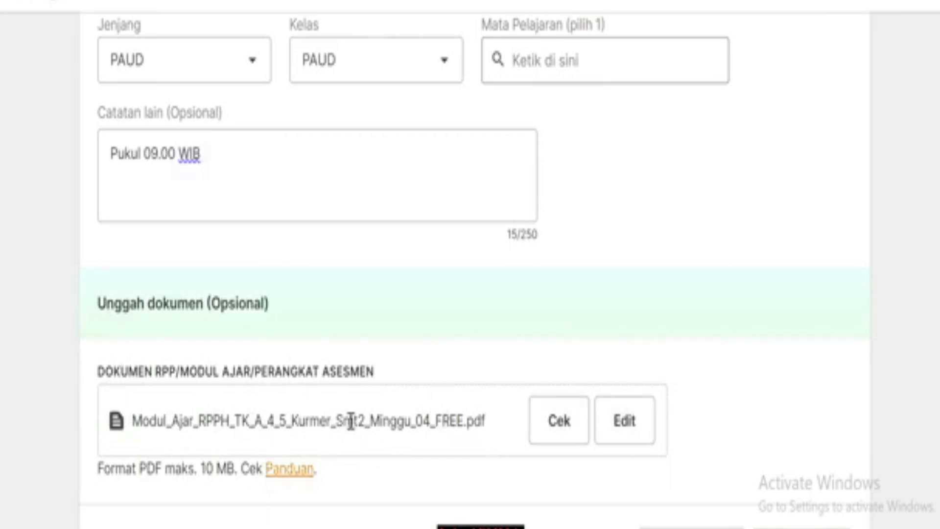
Check the form for missing answers and fill in Mata Pelajaran with PAUD
scroll(656, 428, "down", 2)
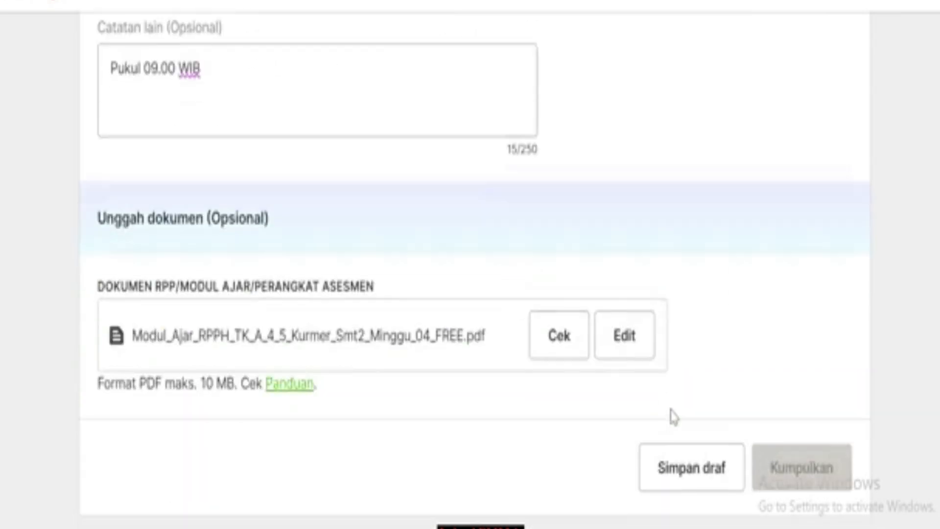
scroll(674, 416, "up", 10)
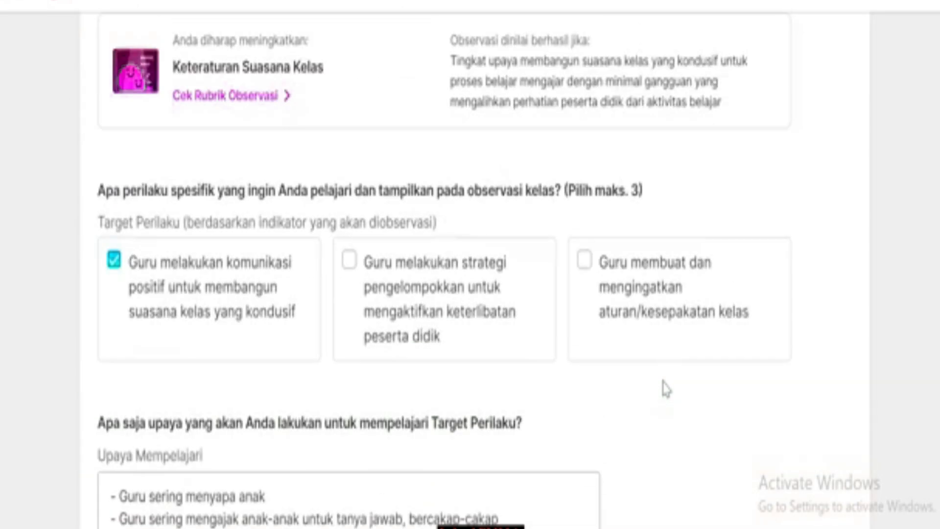
scroll(665, 387, "up", 5)
scroll(661, 365, "down", 10)
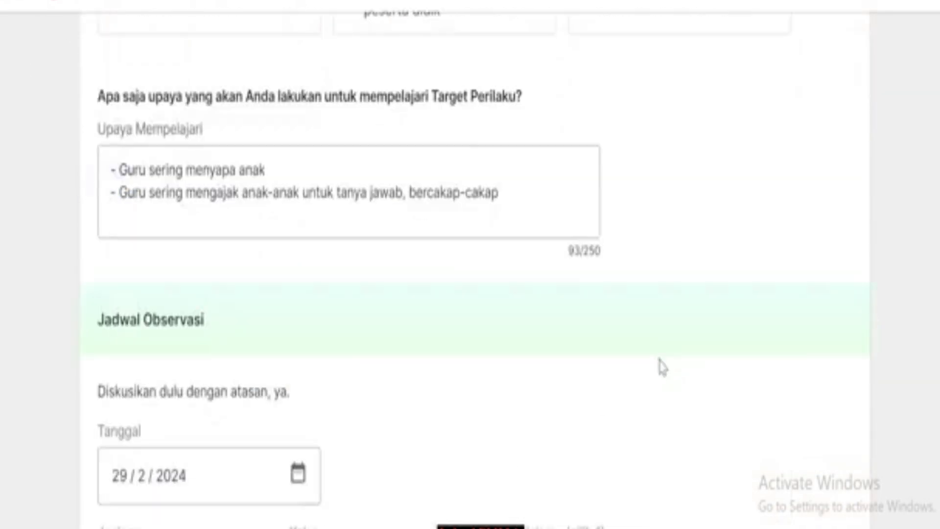
scroll(662, 368, "down", 8)
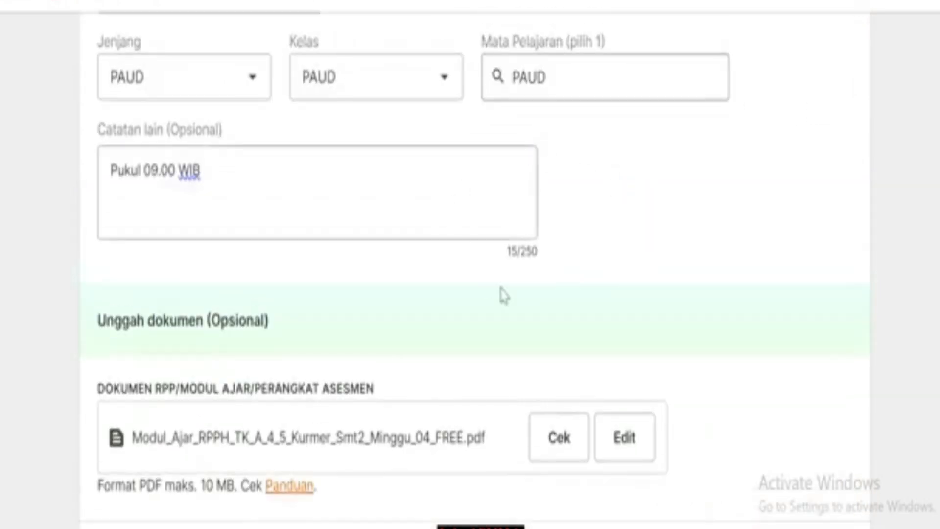
scroll(562, 275, "up", 2)
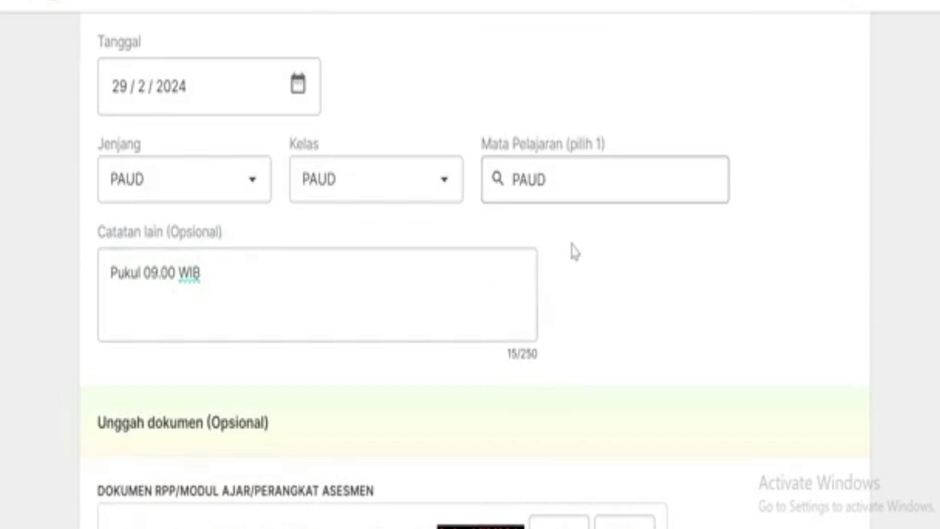
left_click(559, 185)
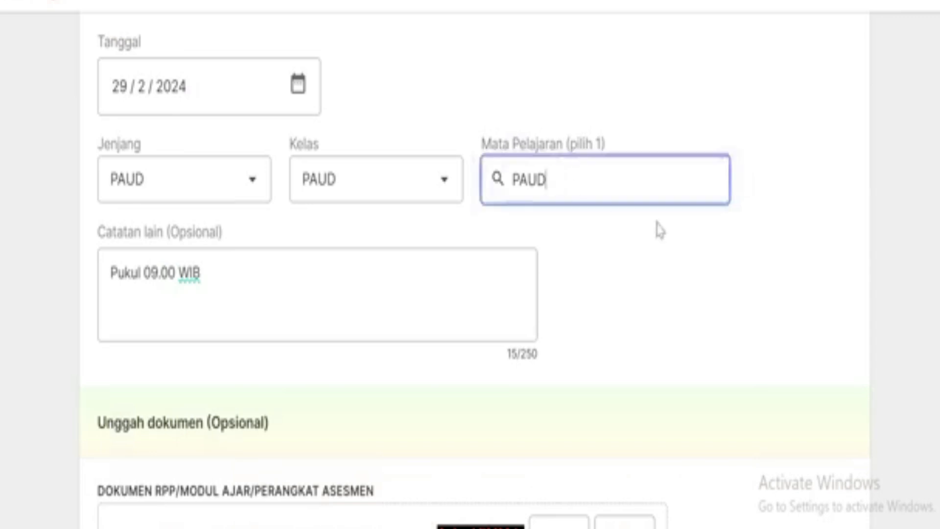
Recheck the completed preparation form, submit it and confirm the submission
scroll(733, 290, "down", 4)
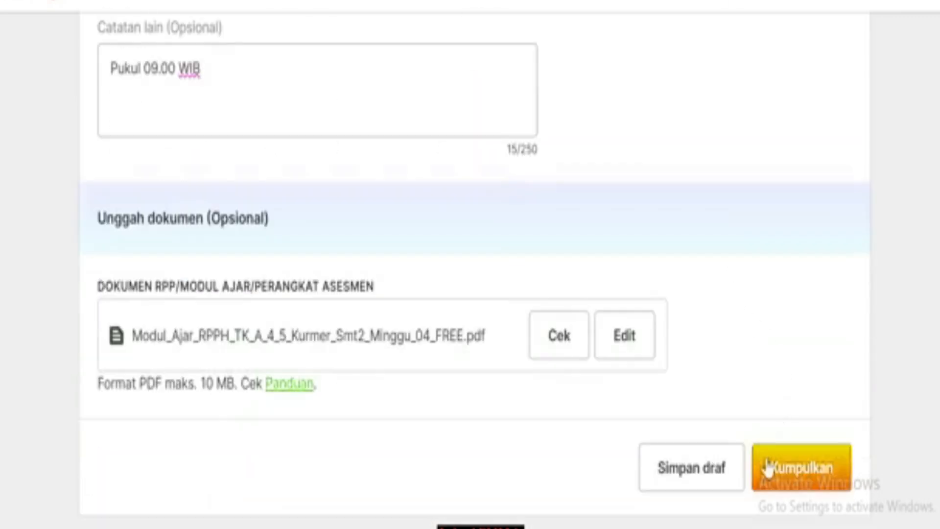
scroll(401, 183, "up", 10)
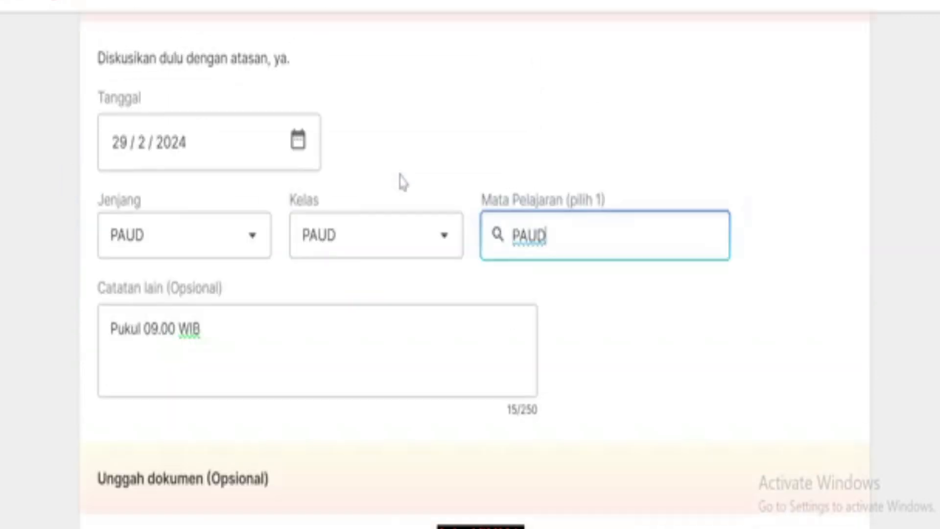
scroll(279, 170, "up", 4)
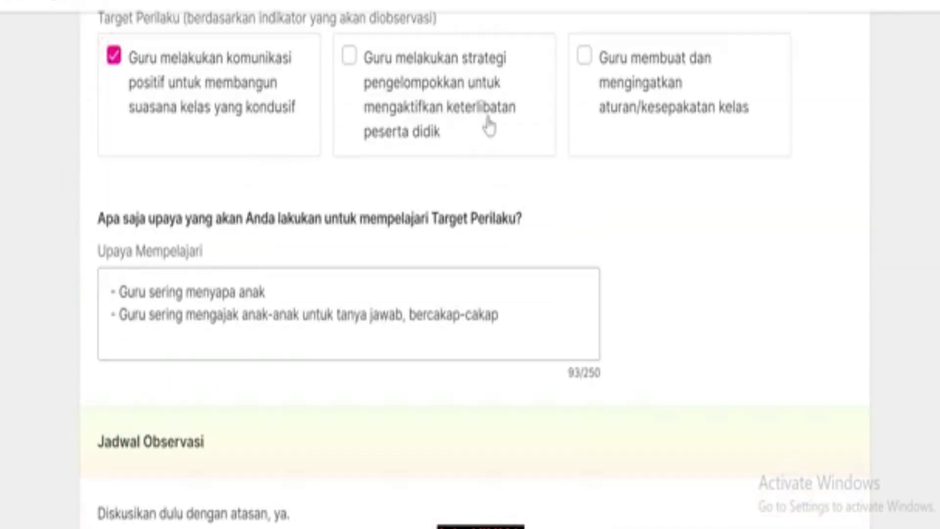
scroll(657, 308, "down", 12)
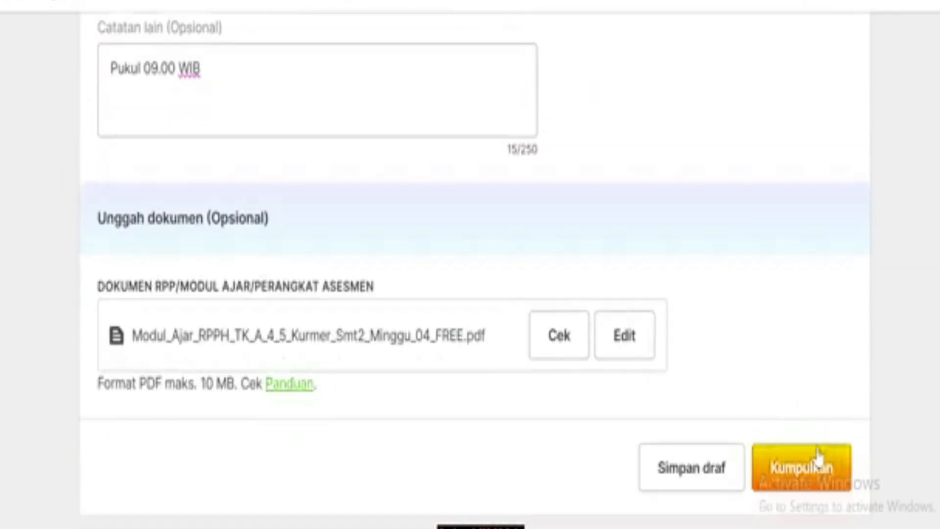
left_click(802, 477)
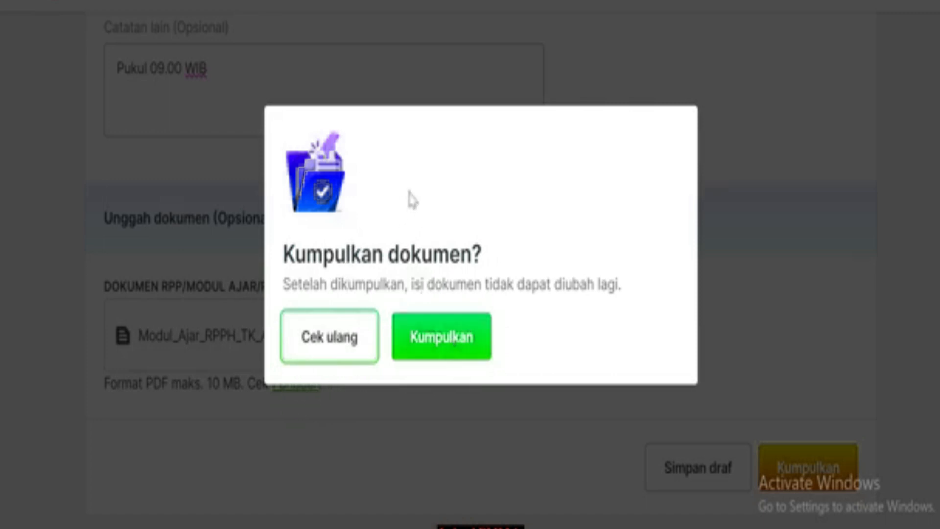
left_click(453, 348)
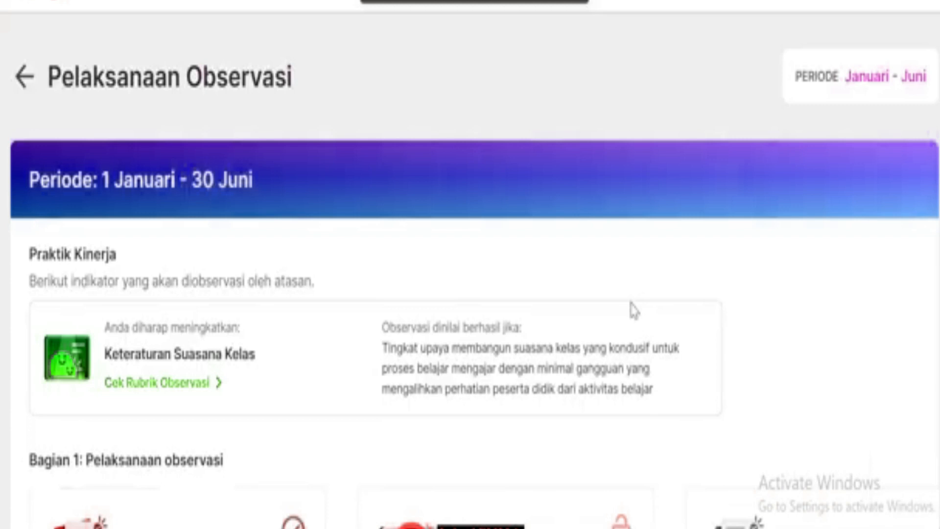
Review the stages of Bagian 1: Pelaksanaan observasi for the January–June period
scroll(611, 300, "down", 4)
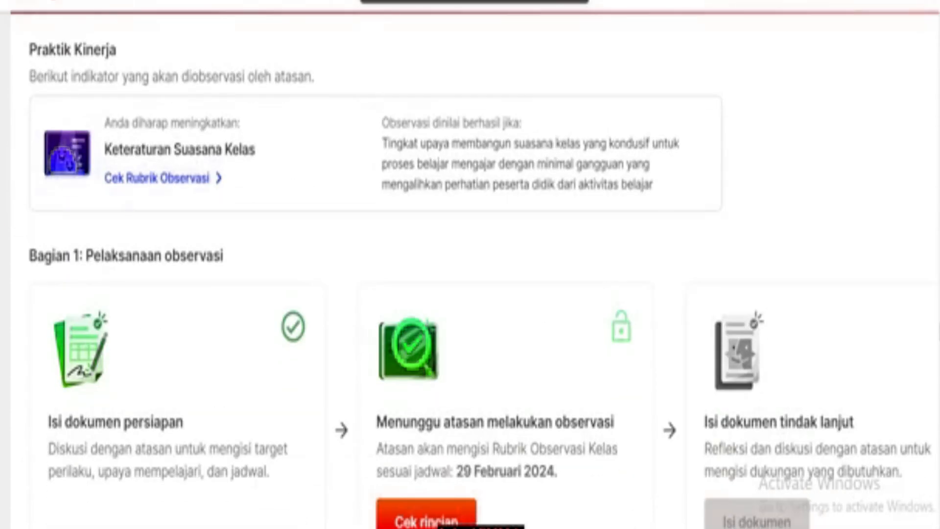
scroll(558, 157, "up", 2)
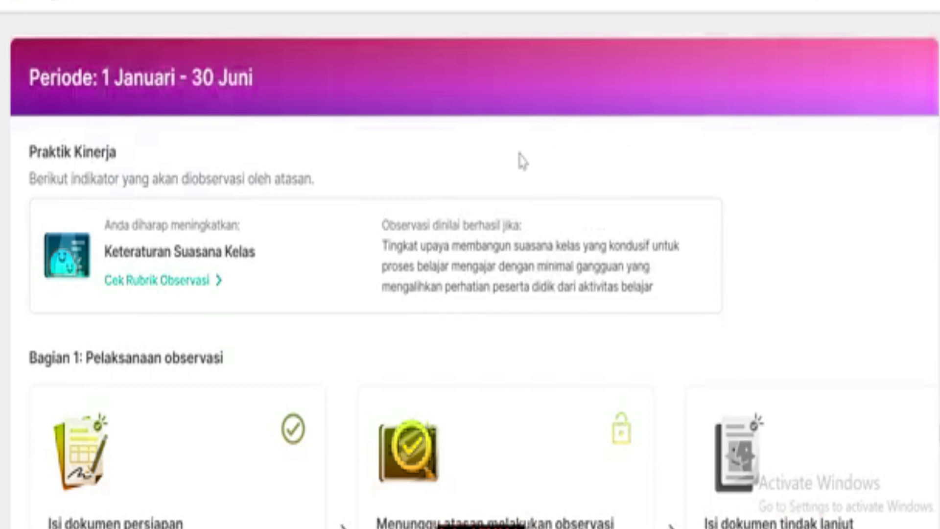
scroll(523, 161, "down", 3)
scroll(523, 161, "up", 3)
scroll(521, 159, "down", 6)
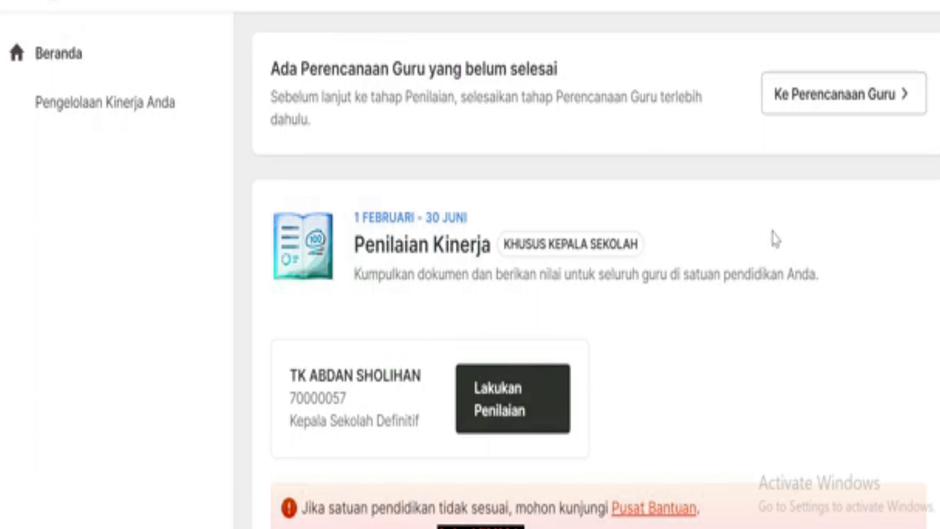
Open the Penilaian Kinerja assessment for TK ABDAN SHOLIHAN as school principal
scroll(776, 240, "down", 2)
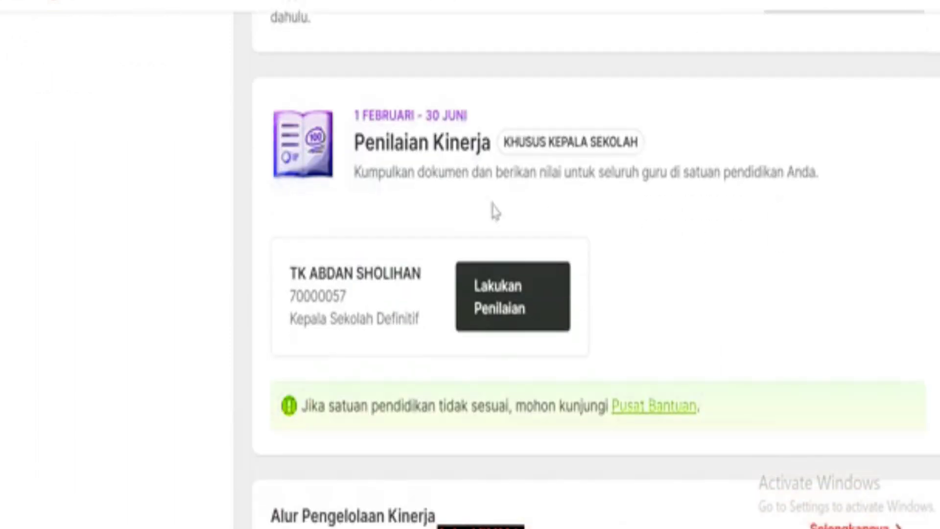
scroll(495, 209, "up", 2)
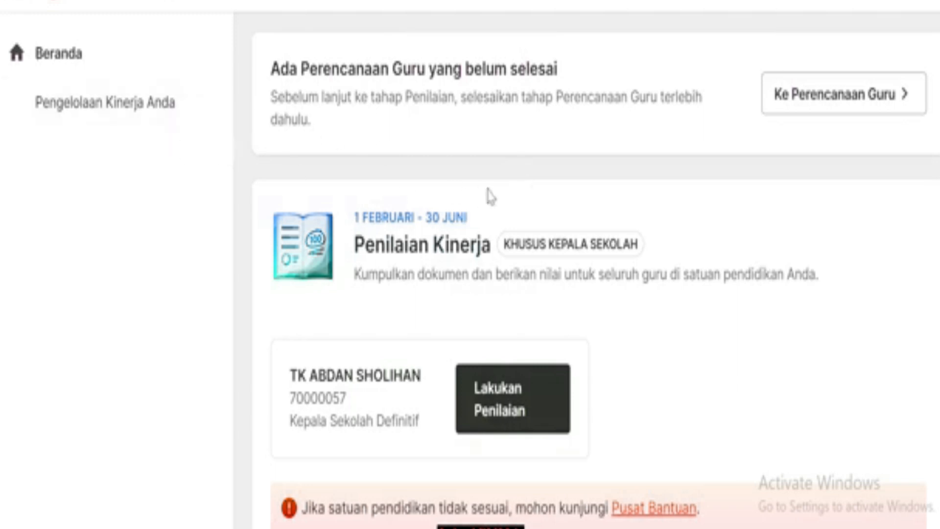
scroll(563, 225, "down", 2)
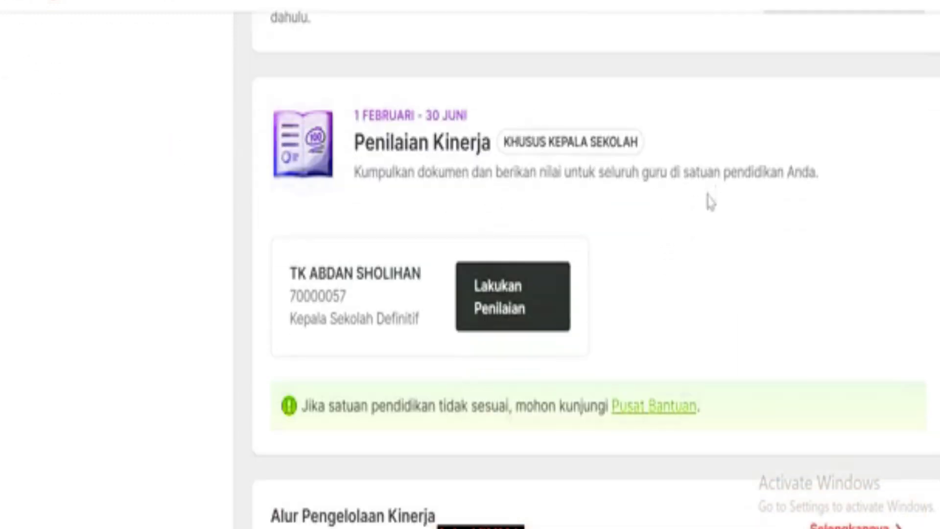
left_click(514, 311)
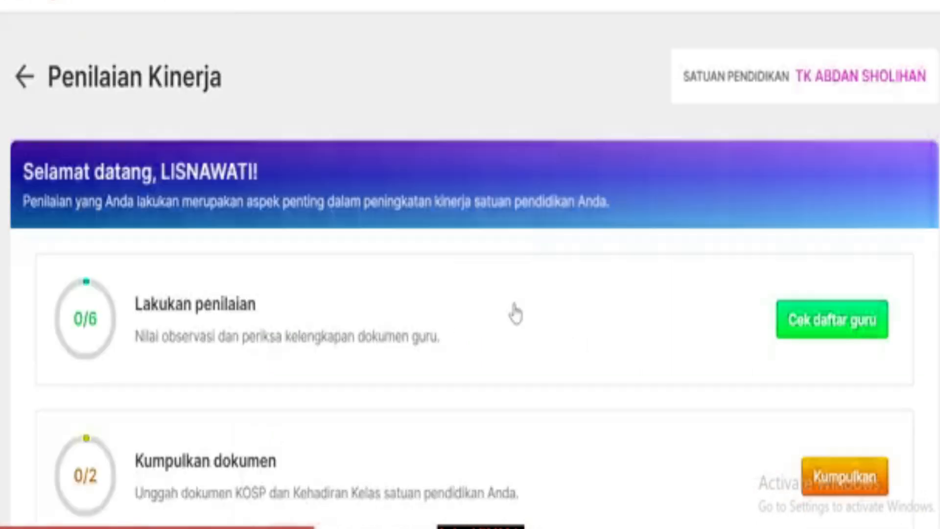
Open the teacher list under Lakukan penilaian and start the assessment of the teacher scheduled for Kamis, 29 Februari 2024
scroll(515, 314, "down", 3)
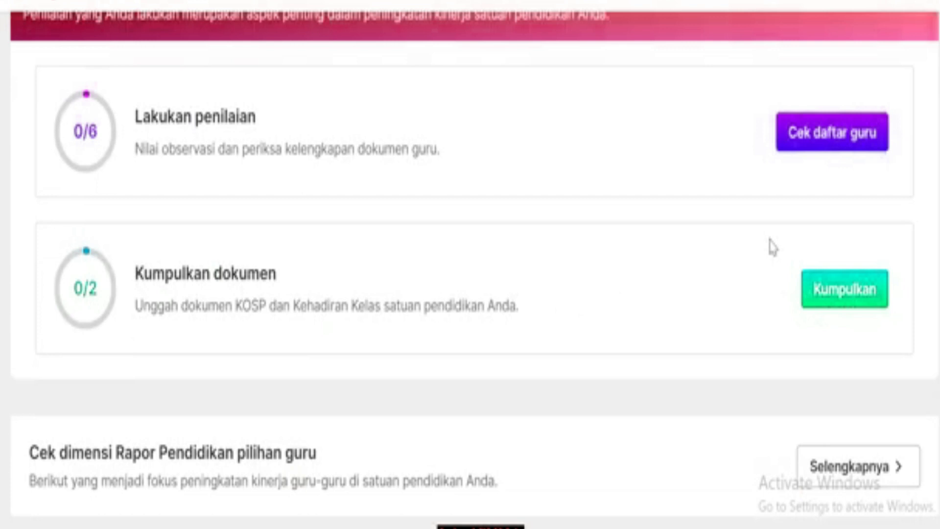
scroll(773, 247, "up", 2)
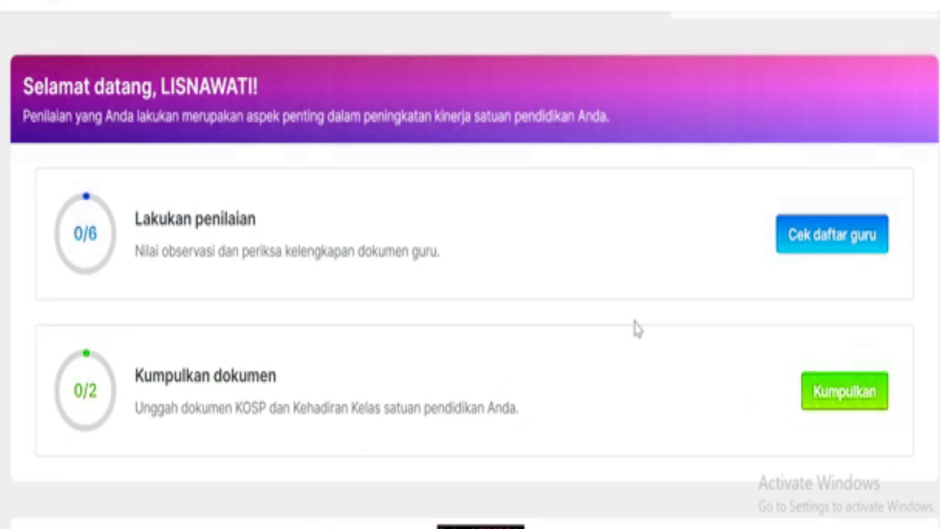
scroll(637, 329, "up", 2)
scroll(636, 328, "down", 2)
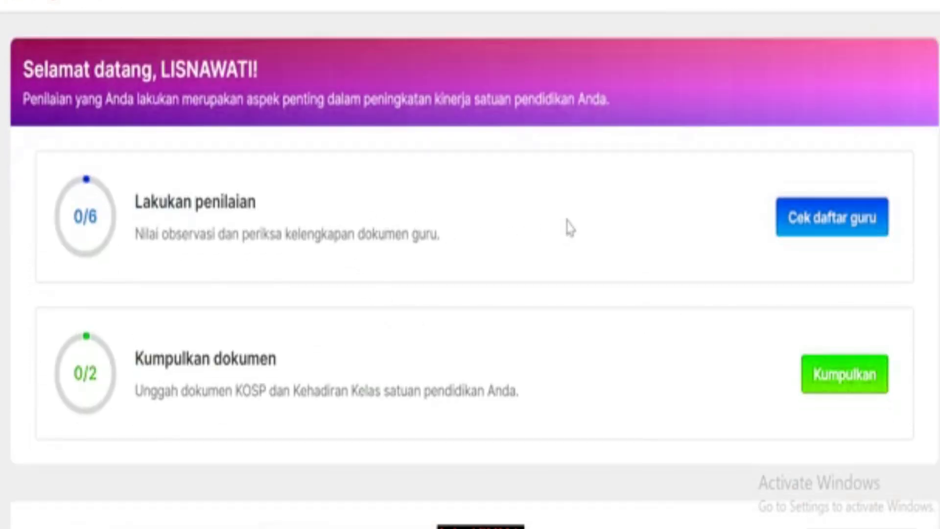
left_click(810, 227)
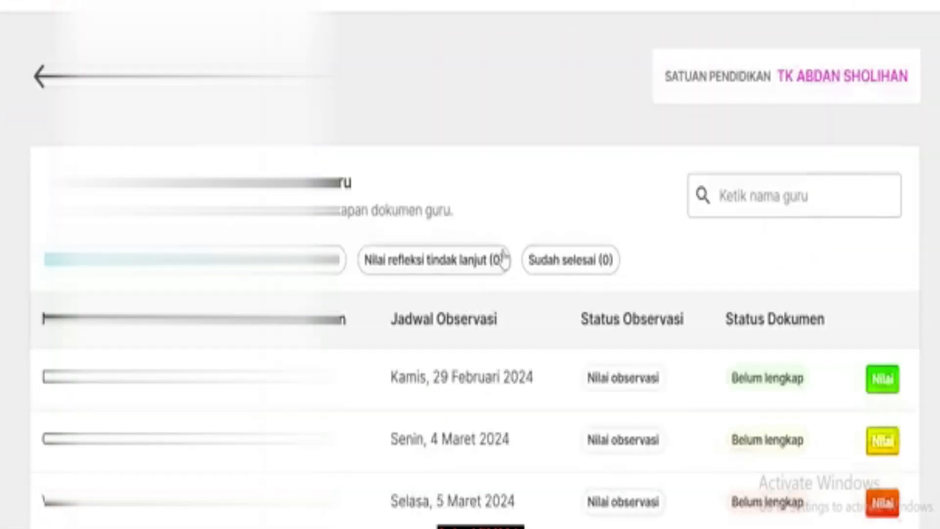
scroll(505, 258, "down", 2)
scroll(564, 308, "up", 2)
left_click(884, 384)
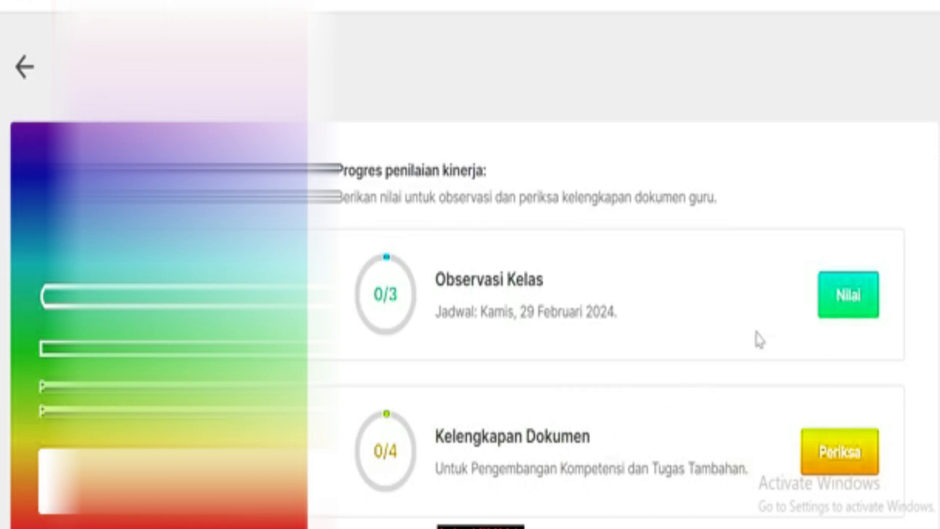
Open the teacher's Observasi Kelas assessment and continue to the Nilai observasi rubric in Bagian 1
left_click(863, 310)
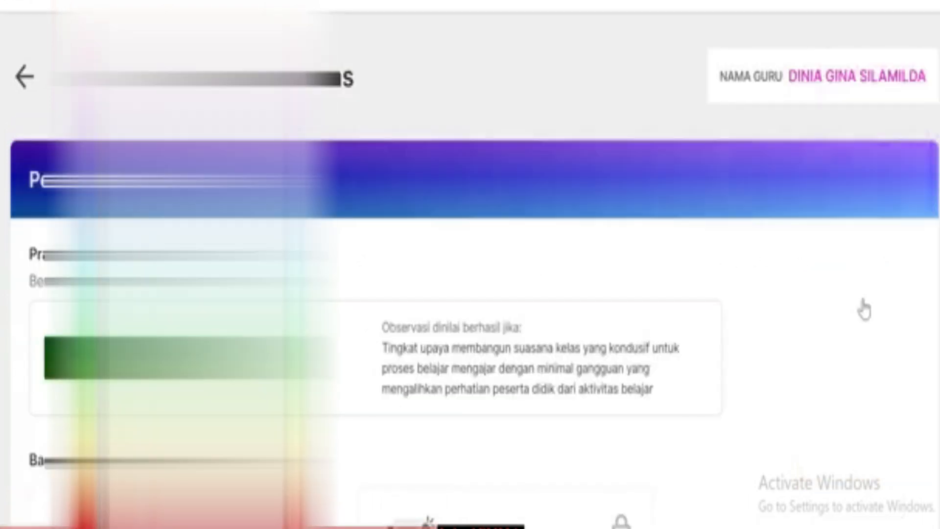
scroll(472, 343, "down", 6)
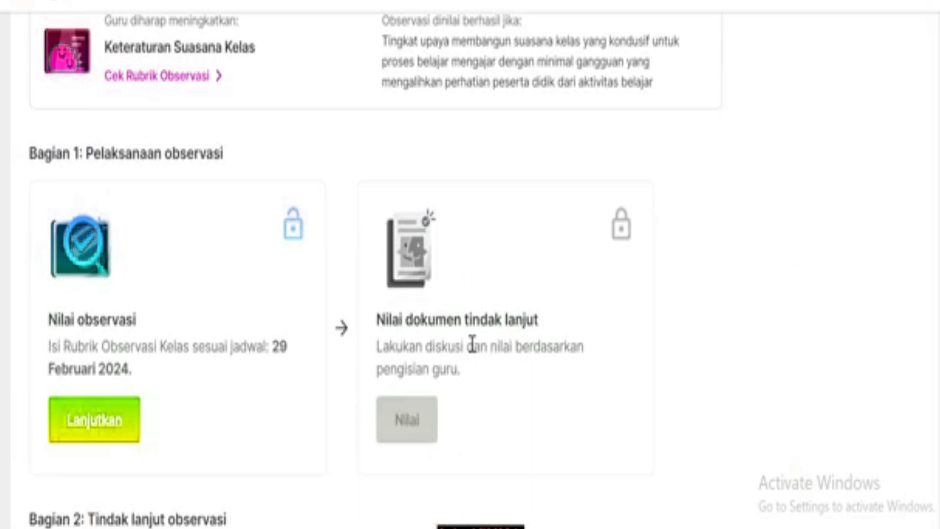
scroll(471, 343, "down", 2)
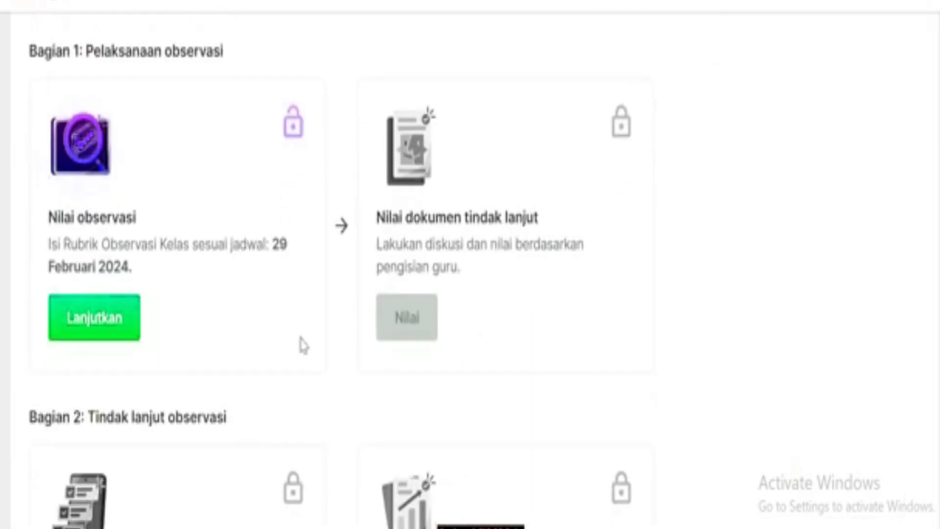
left_click(95, 329)
Read the Rubrik Observasi Kelas, focusing on the Fokus Observasi and Upaya Mempelajari texts under Keteraturan Suasana Kelas
scroll(358, 283, "down", 4)
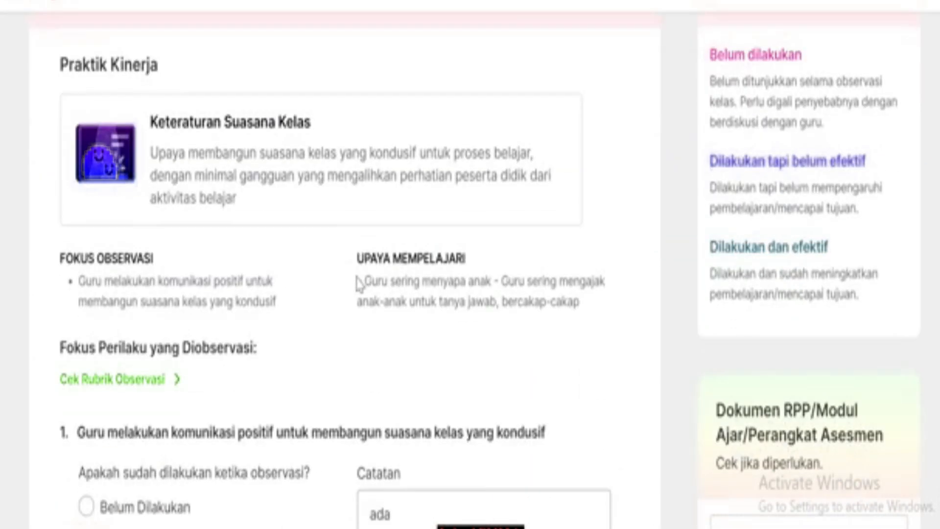
scroll(358, 283, "down", 5)
scroll(359, 285, "up", 7)
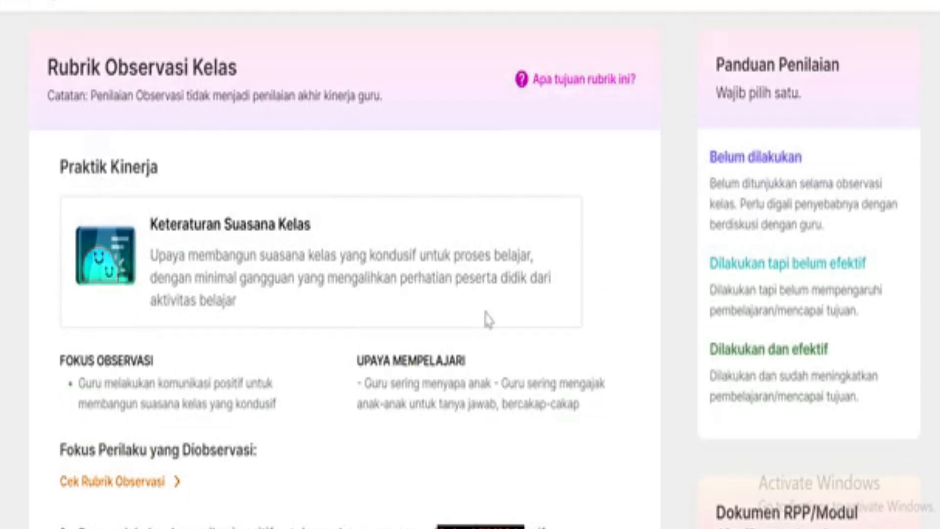
scroll(443, 248, "down", 4)
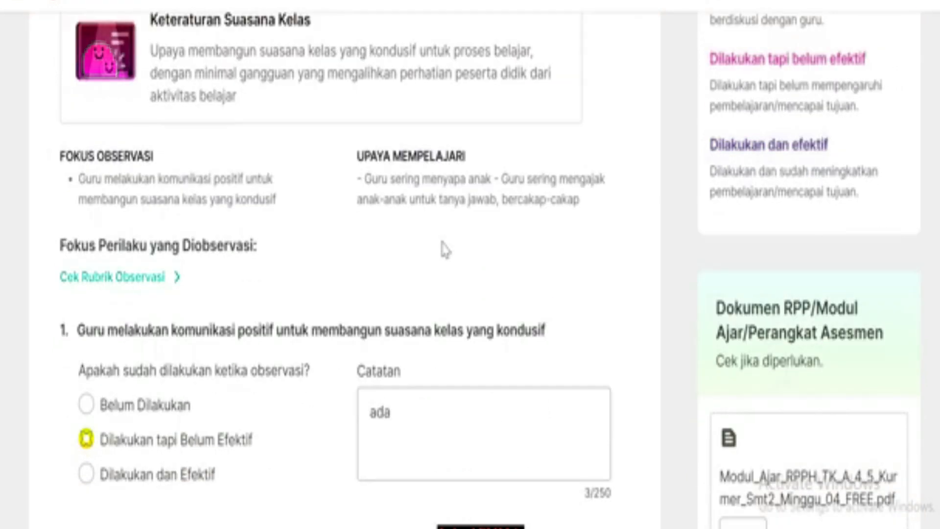
scroll(442, 247, "up", 2)
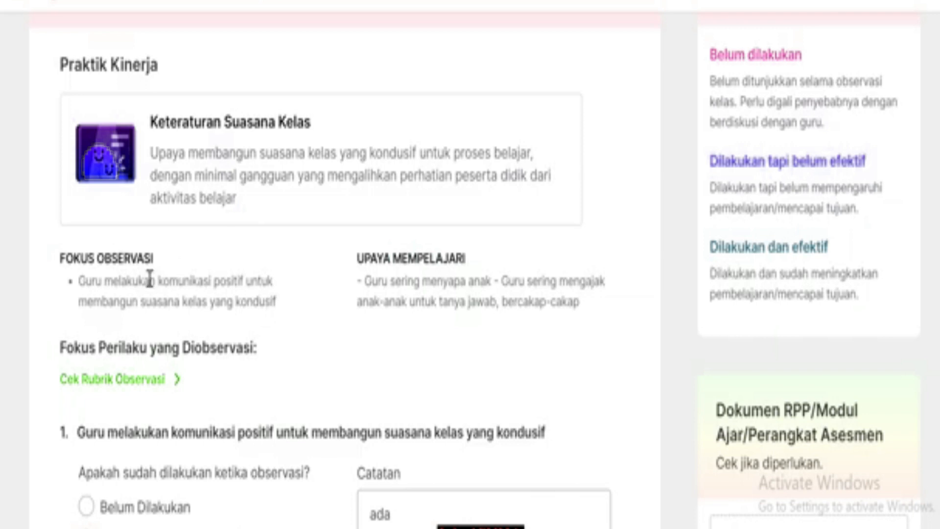
left_click_drag(61, 256, 289, 316)
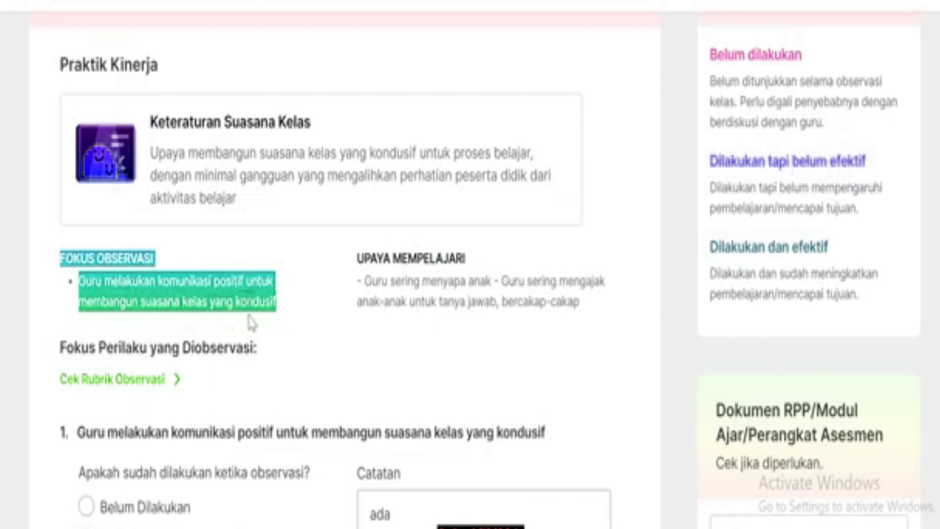
left_click(182, 257)
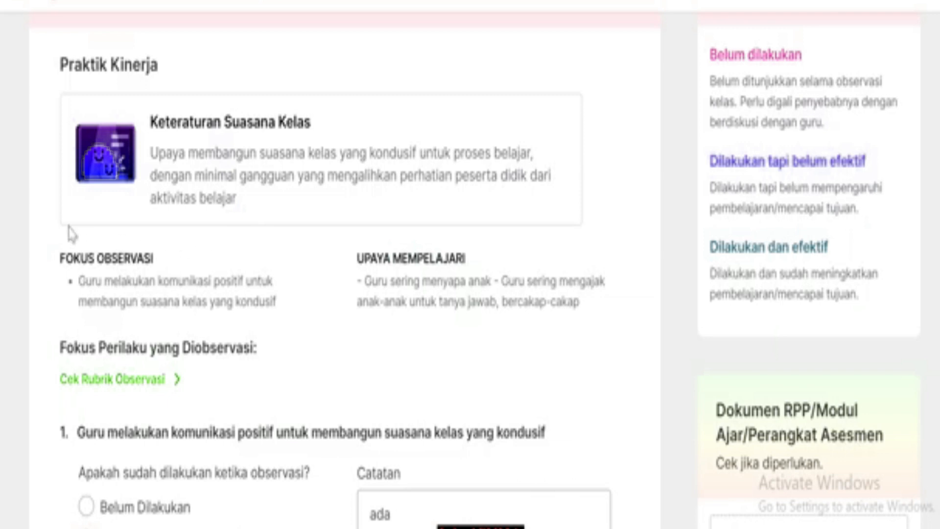
left_click_drag(51, 248, 292, 320)
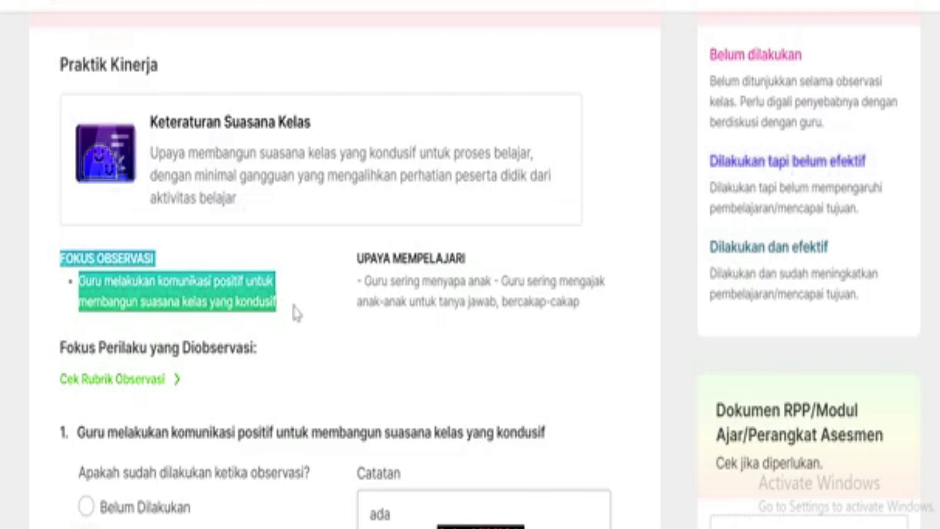
left_click(325, 299)
left_click_drag(581, 304, 367, 286)
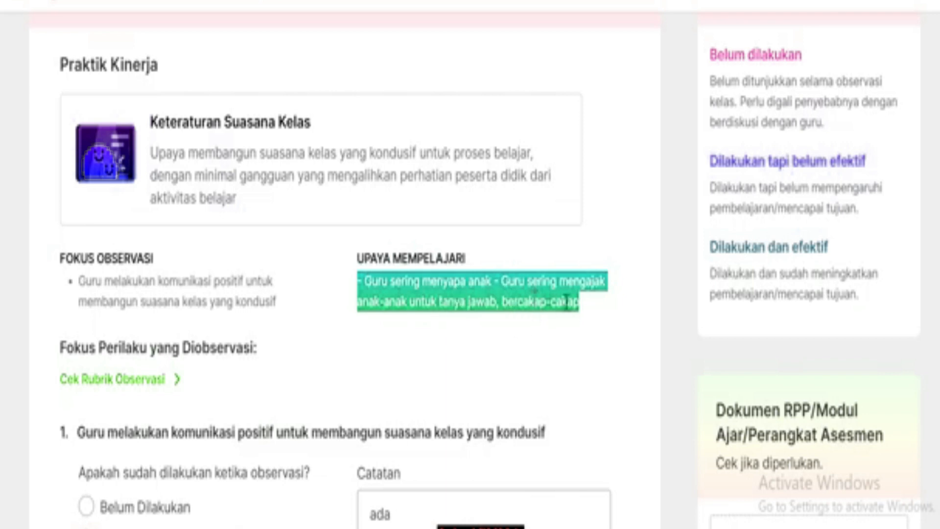
left_click(594, 310)
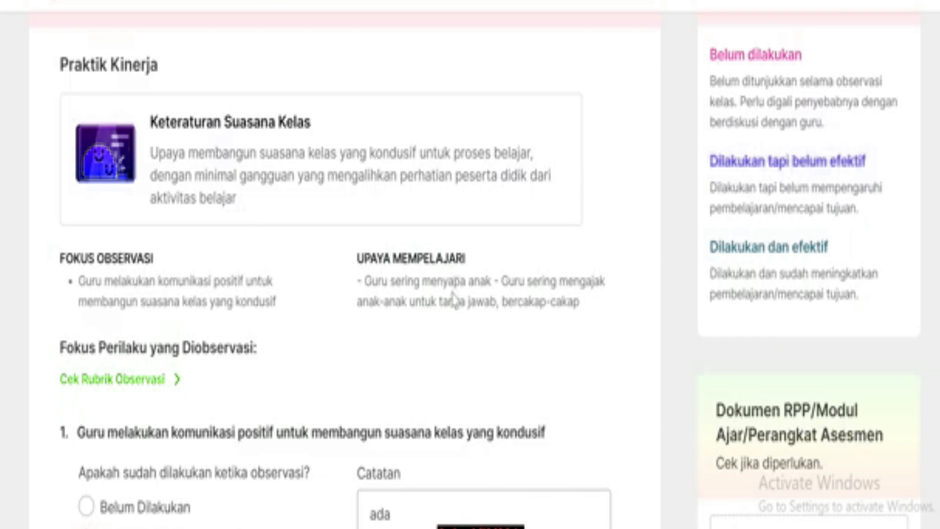
Try the ratings Belum Dilakukan and Dilakukan dan Efektif for behaviour 1 on positive communication
scroll(453, 299, "down", 2)
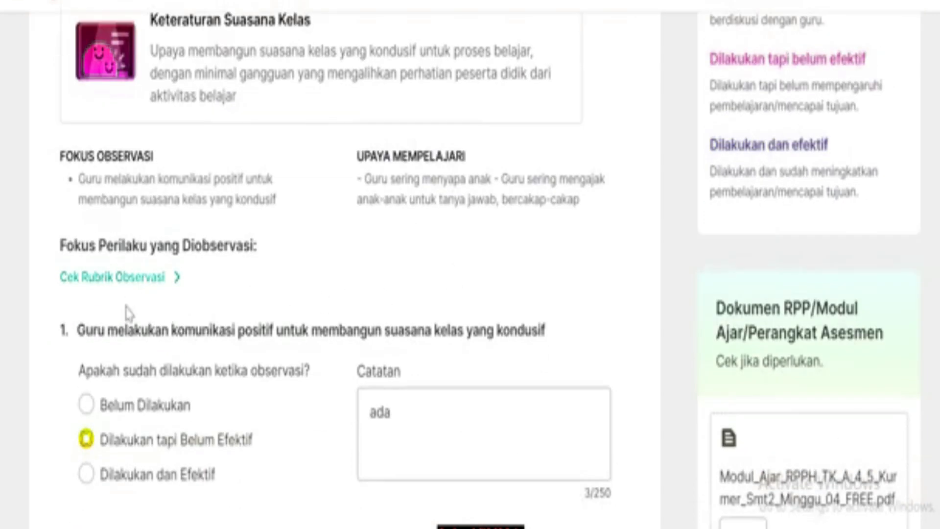
scroll(126, 314, "down", 2)
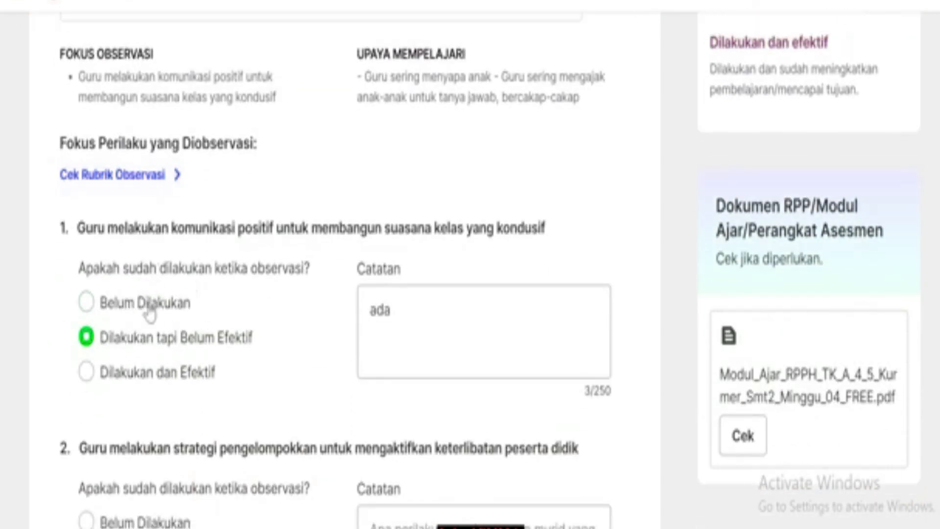
left_click(86, 301)
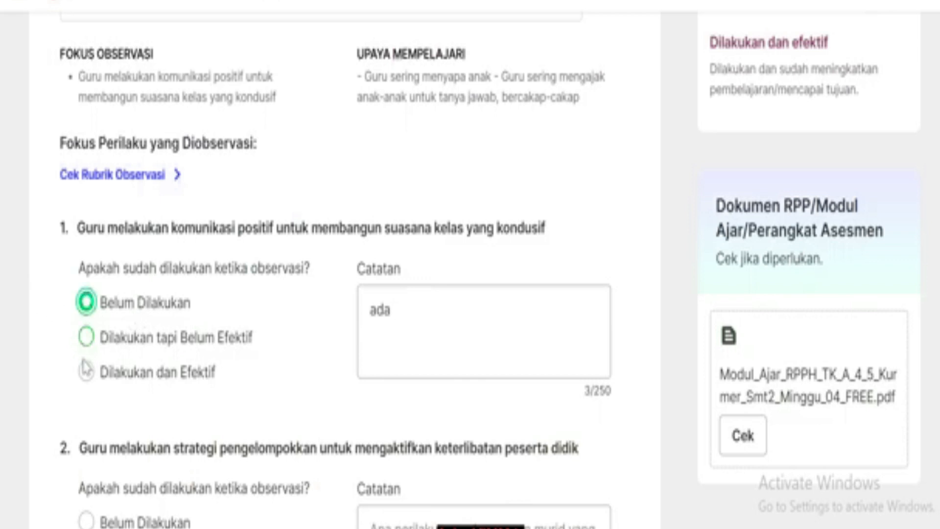
left_click(85, 373)
scroll(107, 272, "down", 7)
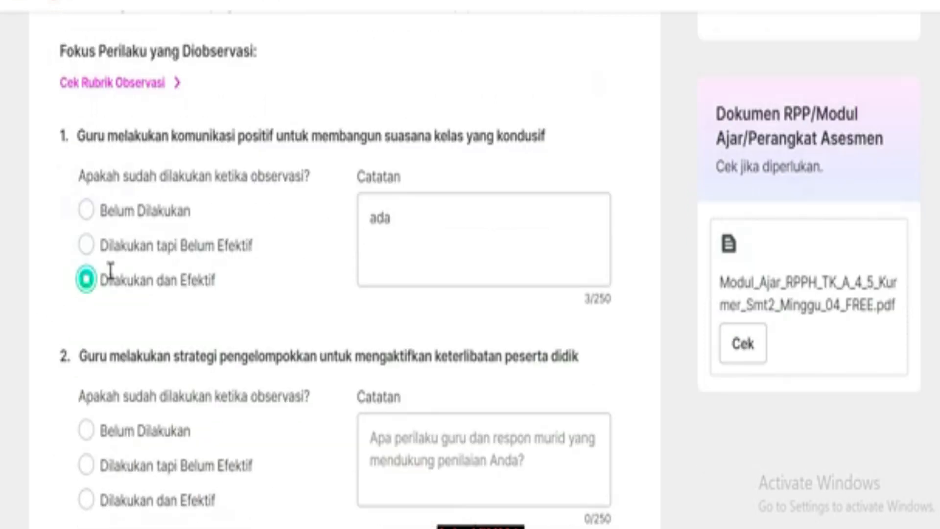
scroll(111, 279, "up", 1)
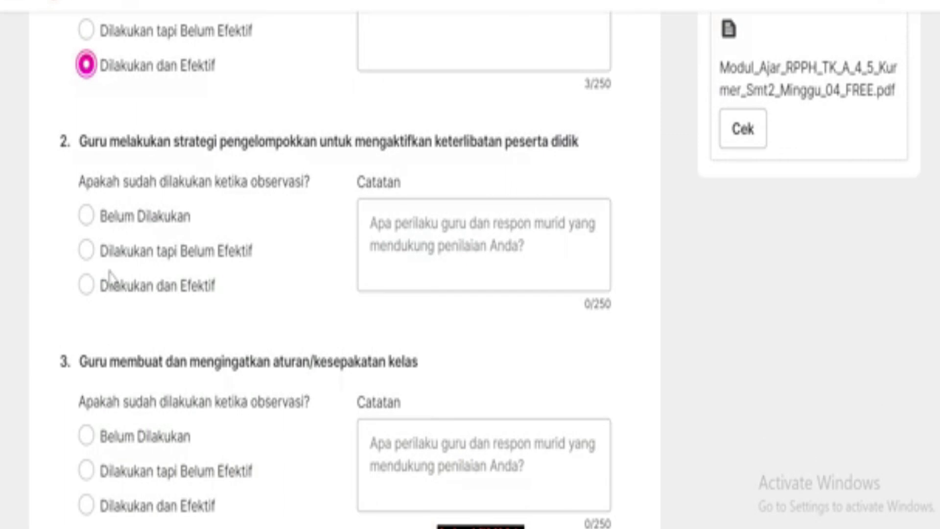
Compare behaviour 1 with the Fokus Observasi and rate it as Dilakukan tapi Belum Efektif
scroll(109, 279, "up", 10)
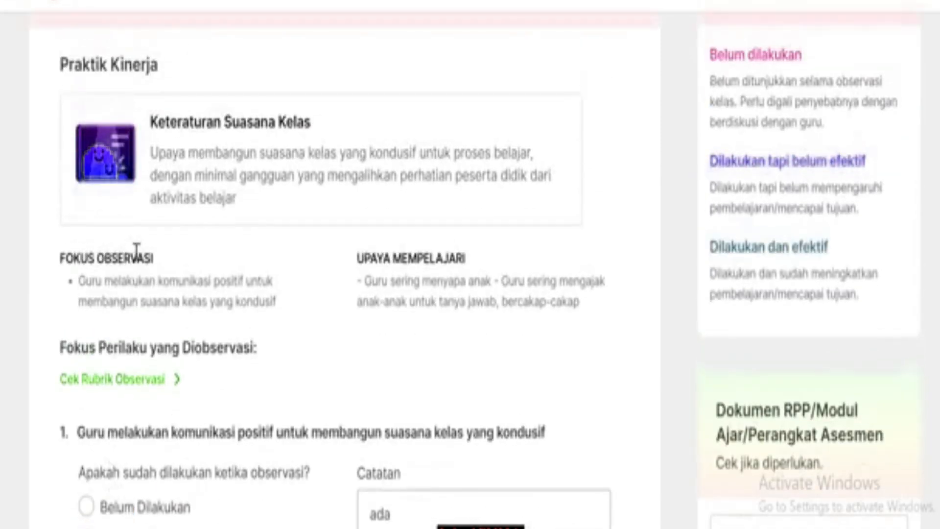
scroll(157, 285, "down", 4)
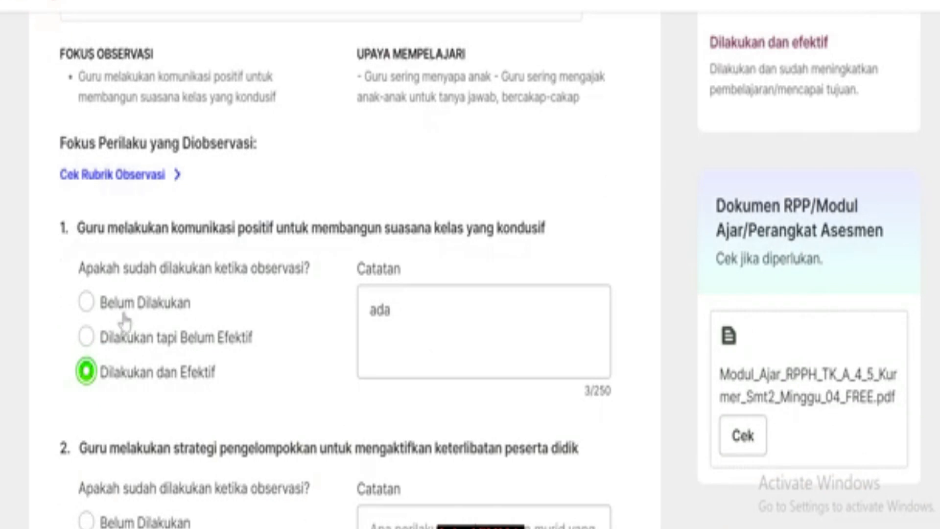
scroll(129, 323, "down", 4)
scroll(172, 422, "up", 2)
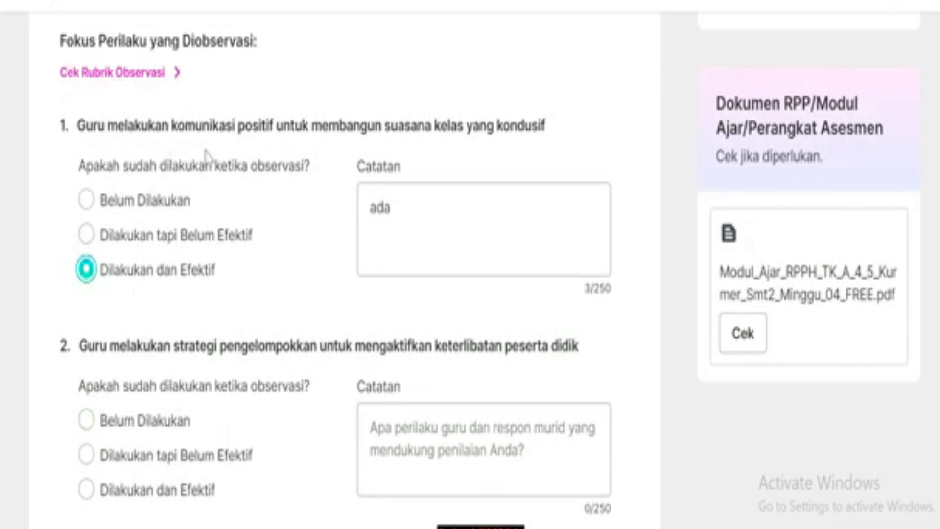
scroll(313, 162, "up", 2)
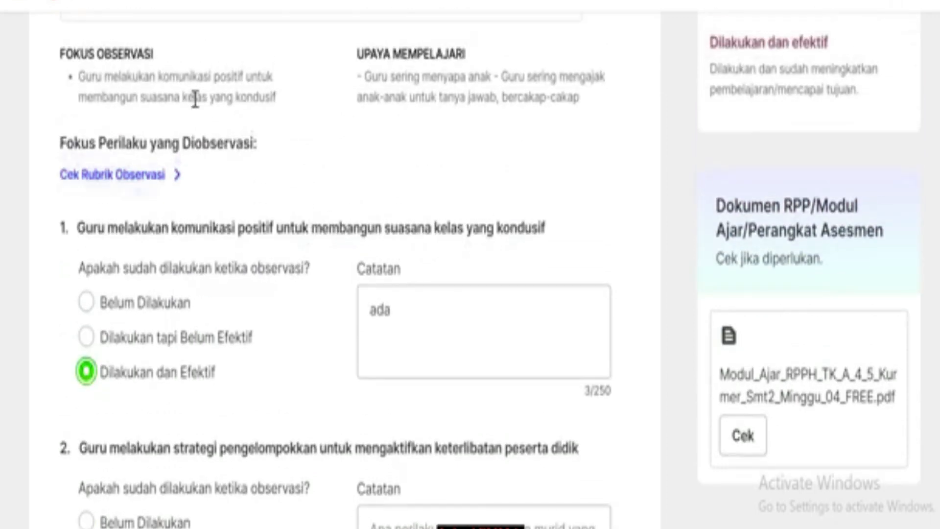
left_click(115, 348)
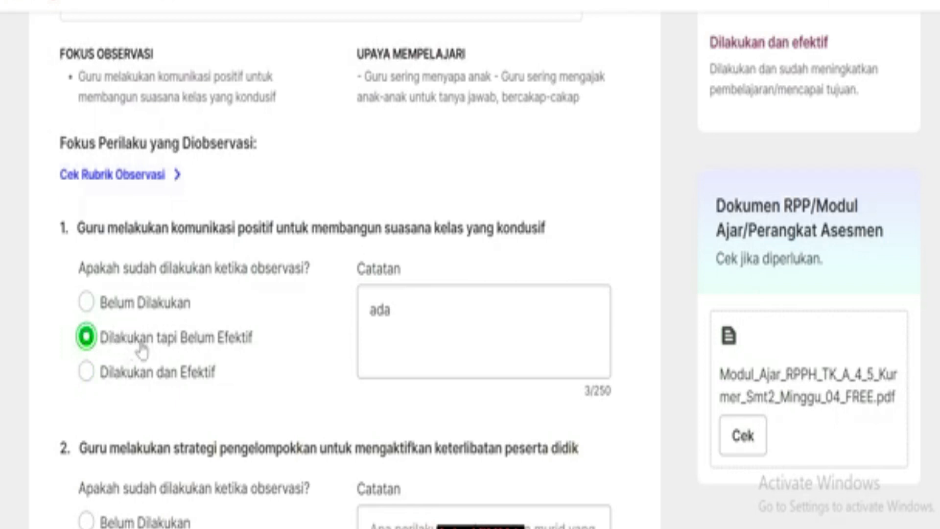
Read the Panduan Penilaian definitions of the three rating options and compare them with the rubric items
scroll(588, 228, "up", 6)
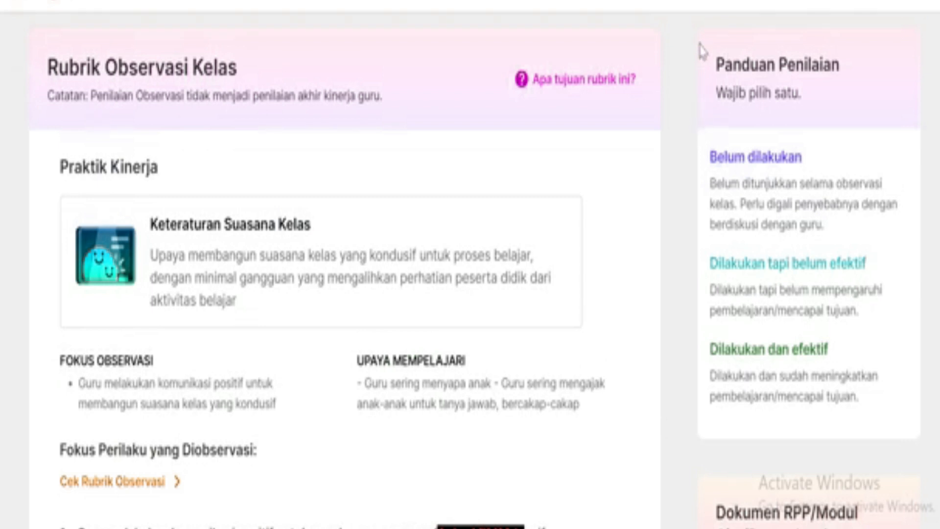
left_click_drag(708, 152, 892, 409)
left_click(858, 234)
scroll(147, 307, "down", 6)
scroll(289, 329, "up", 6)
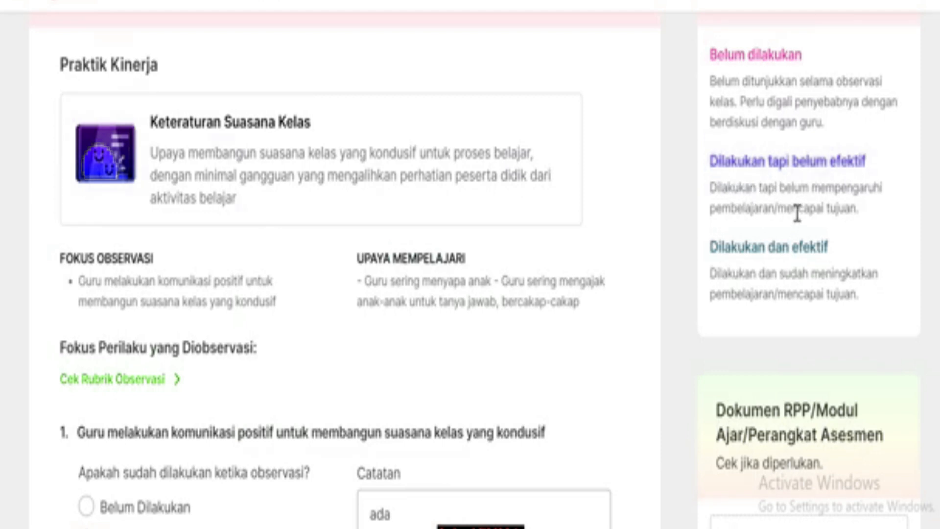
scroll(798, 213, "up", 1)
scroll(355, 215, "up", 1)
scroll(353, 221, "down", 2)
scroll(846, 240, "down", 2)
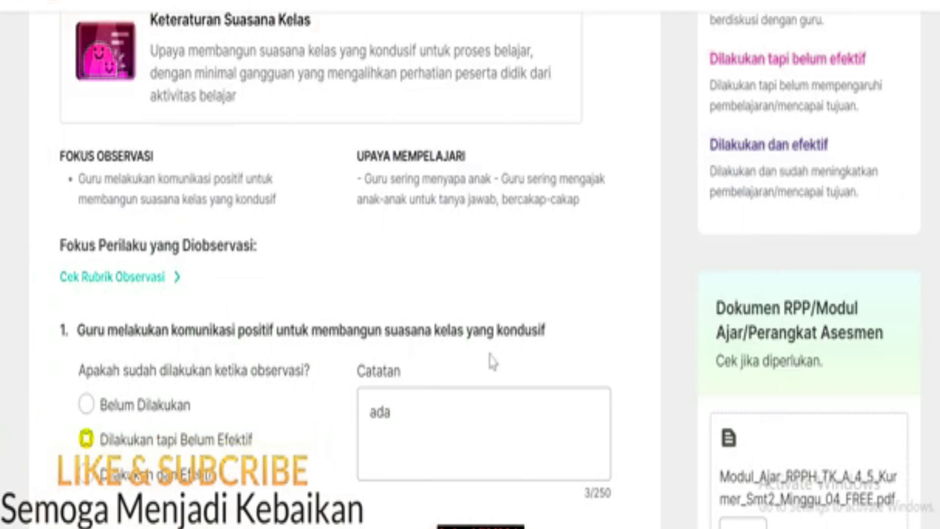
Replace the note for behaviour 1 with "Guru belum menjalin komunikasi secara aktif kepada semua anak"
scroll(342, 352, "down", 2)
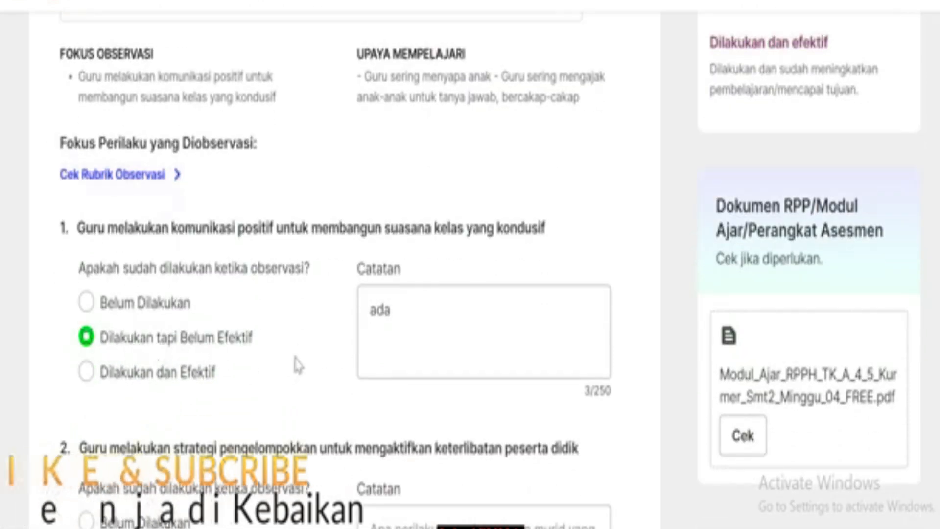
triple_click(461, 292)
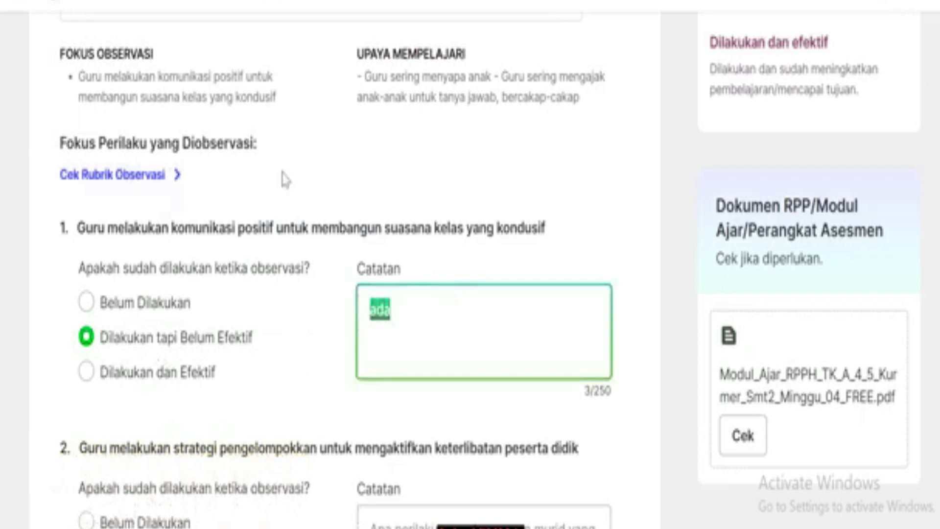
key("BackSpace")
scroll(506, 357, "down", 3)
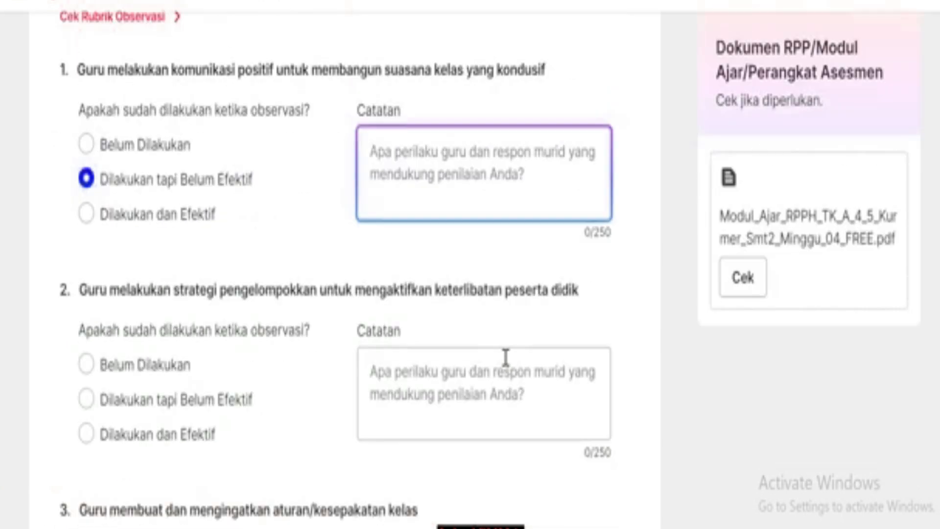
scroll(507, 357, "up", 1)
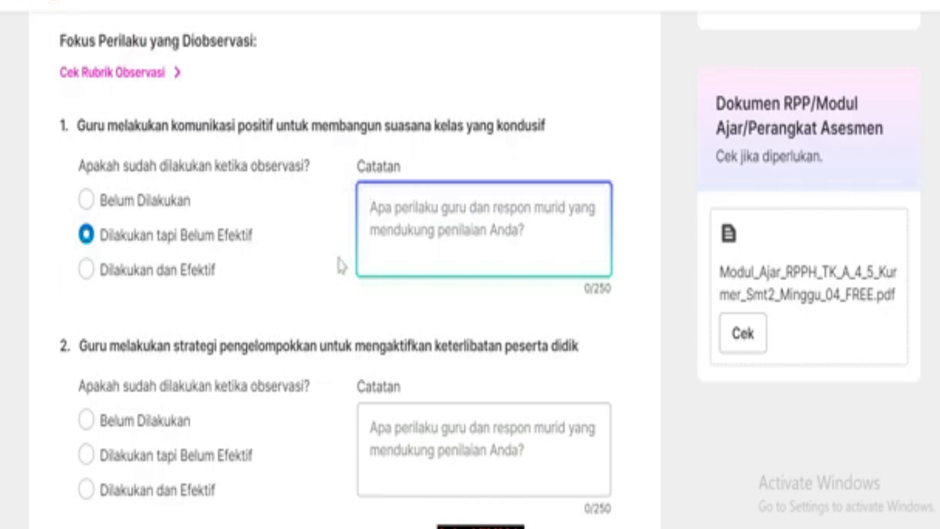
left_click(371, 207)
type("Guru")
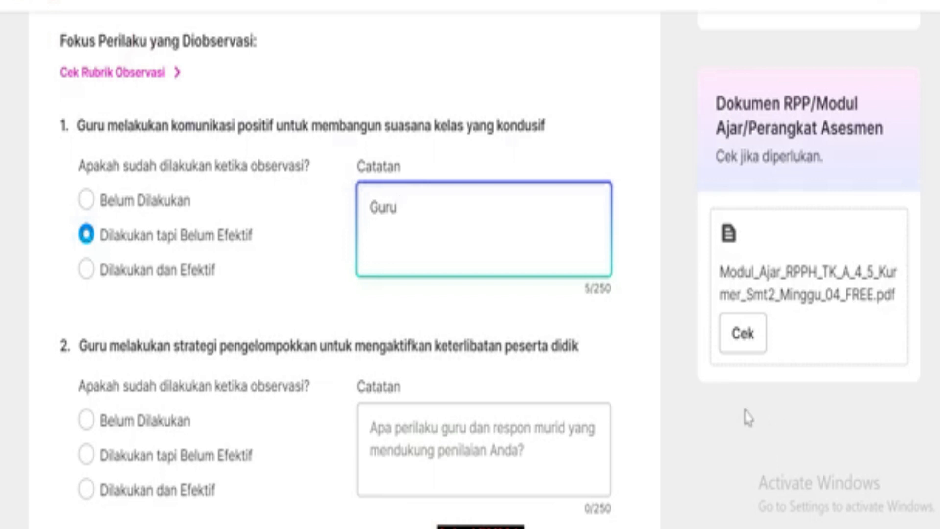
type("belum menjalin komunikasi secara aktif kepada semua anak")
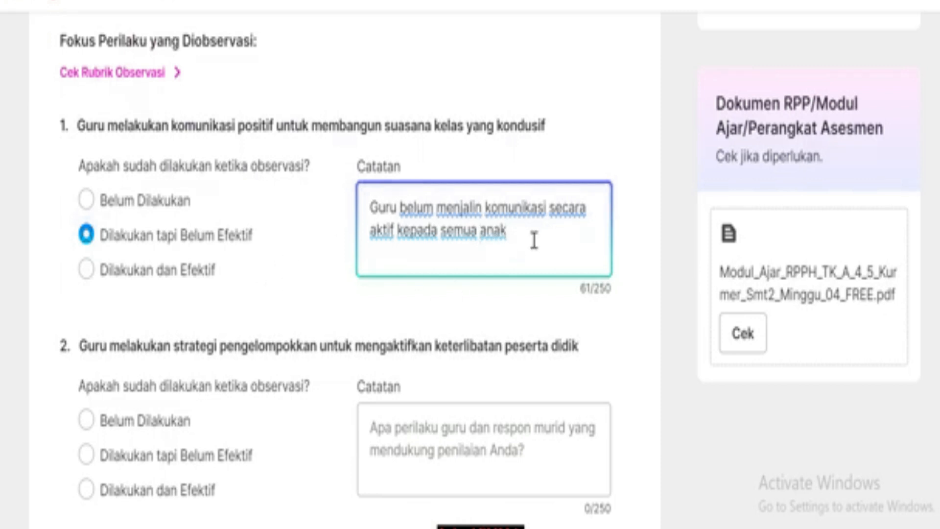
Review behaviours 2 and 3 against the Fokus Observasi and Upaya Mempelajari texts of the rubric
scroll(534, 240, "up", 4)
scroll(535, 245, "down", 4)
scroll(510, 263, "down", 5)
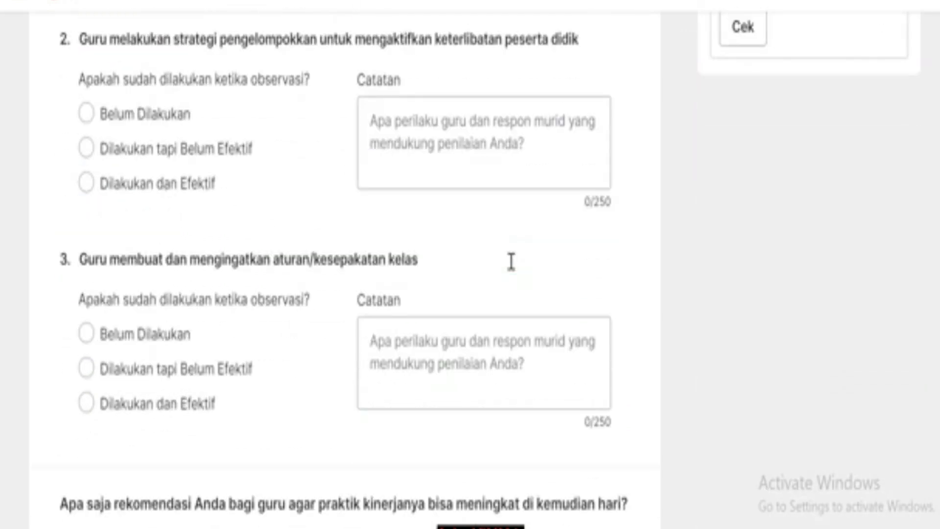
scroll(511, 262, "up", 3)
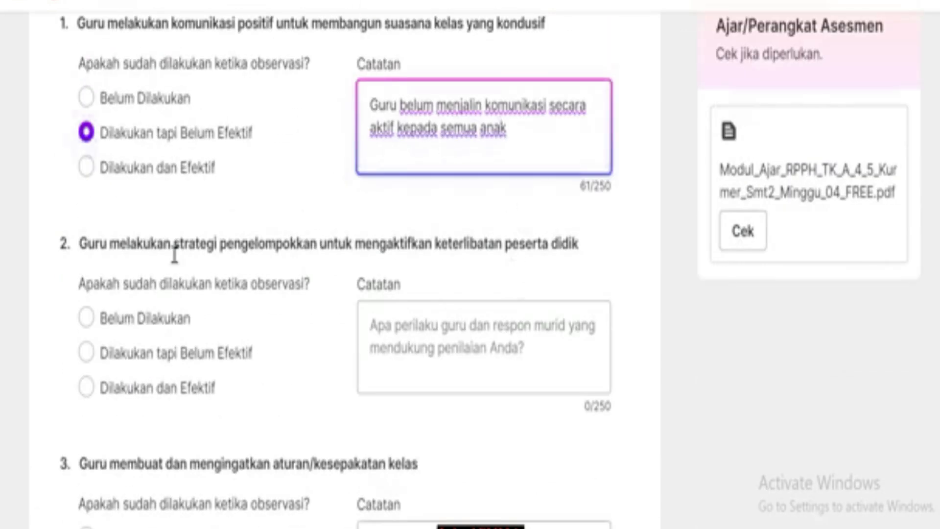
scroll(157, 304, "down", 2)
scroll(174, 392, "up", 6)
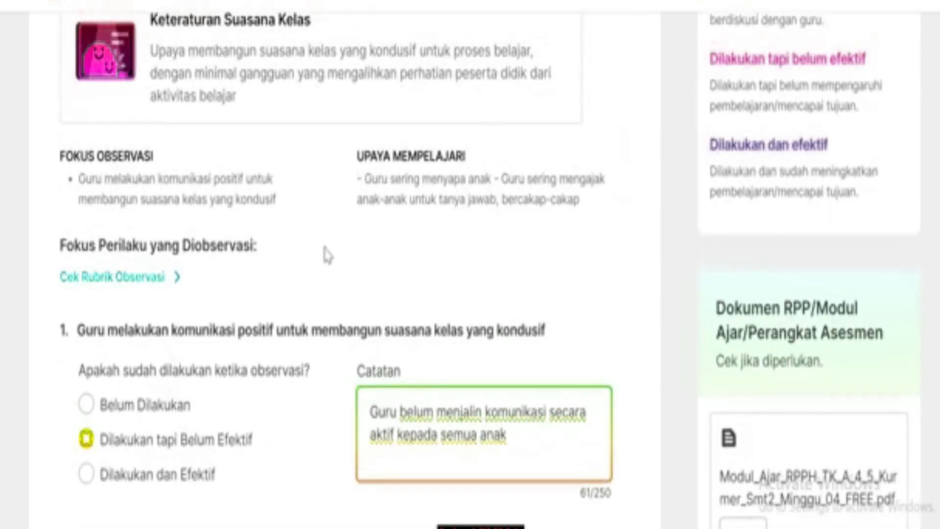
scroll(327, 255, "down", 3)
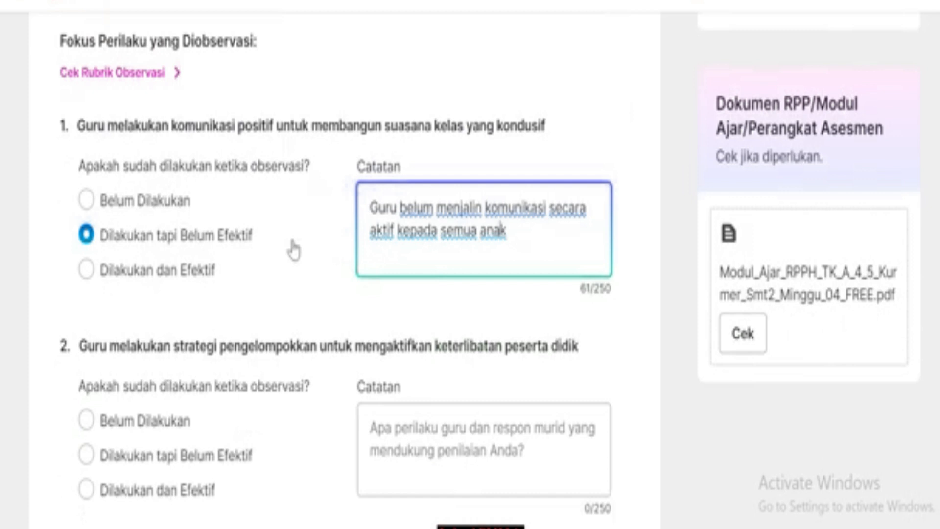
scroll(294, 249, "up", 2)
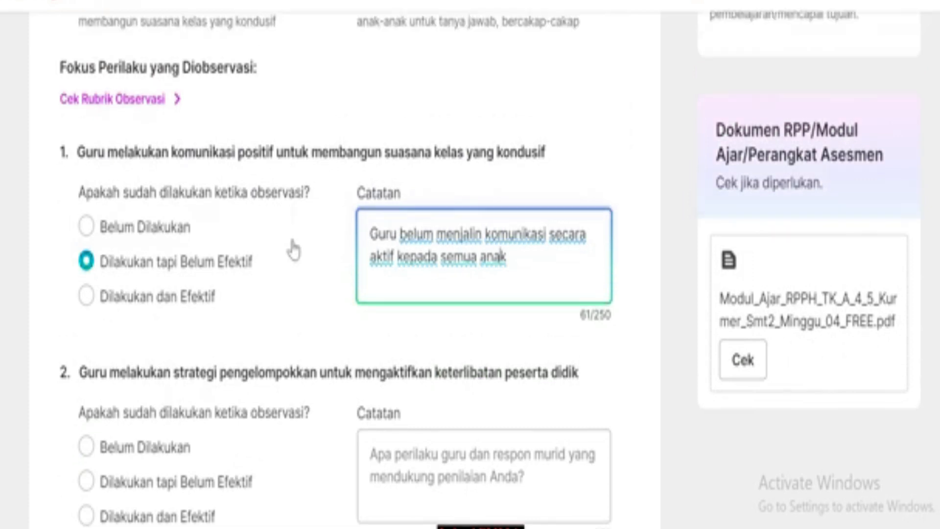
scroll(294, 247, "down", 5)
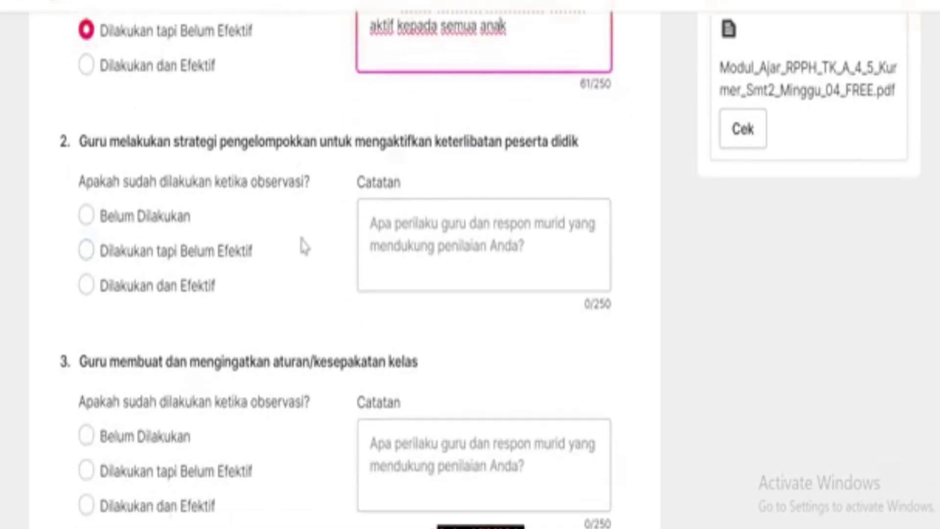
scroll(264, 201, "up", 6)
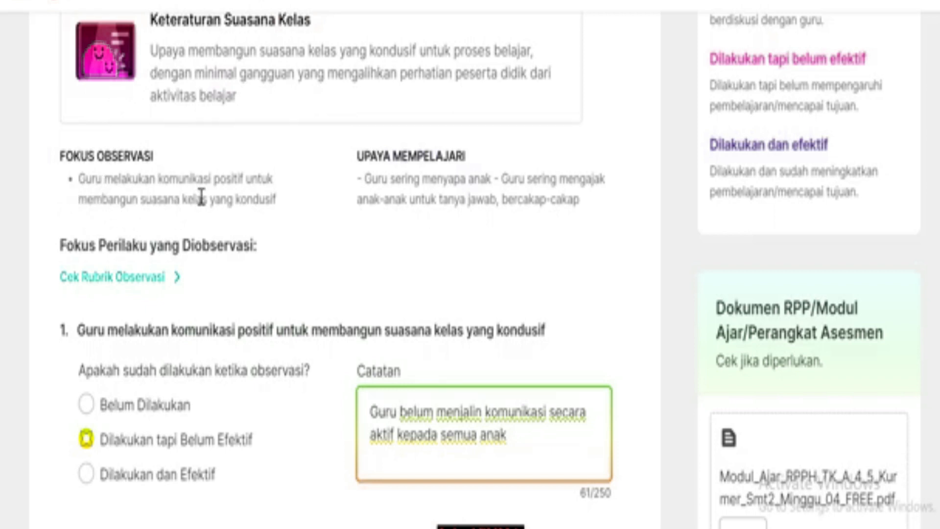
Enter the recommendation for the teacher as "Sebaiknya, guru mengawali pembelajaran dengan kegiatan yang ....."
scroll(200, 196, "down", 10)
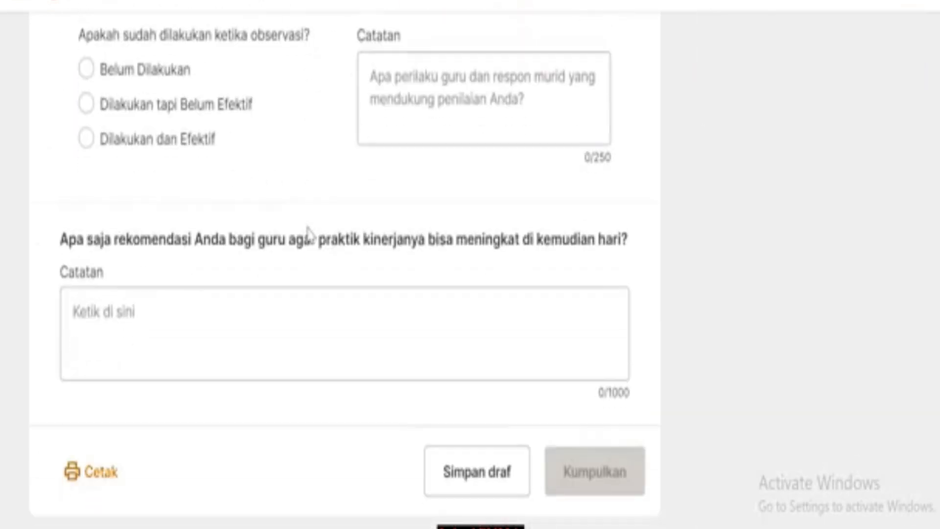
left_click(264, 309)
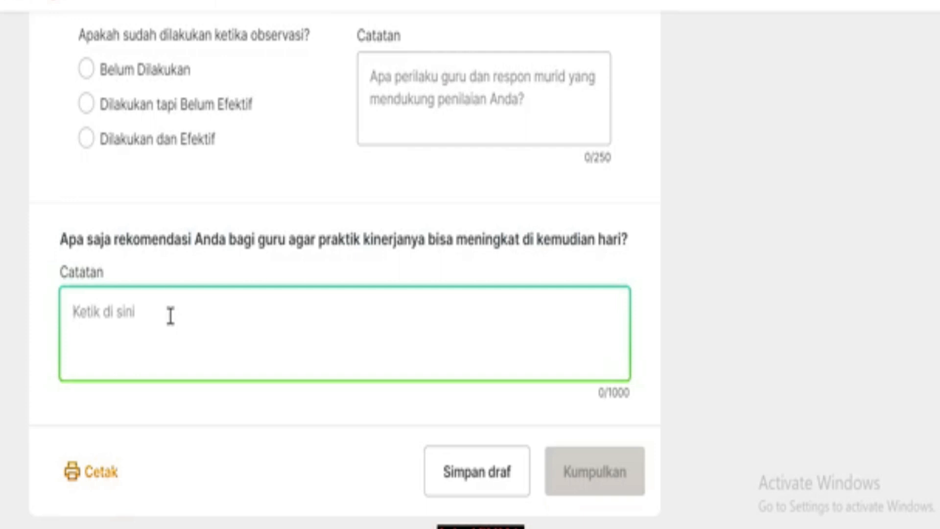
type("Sebaikn")
key("BackSpace")
type("nya, bu")
key("BackSpace")
key("BackSpace")
key("BackSpace")
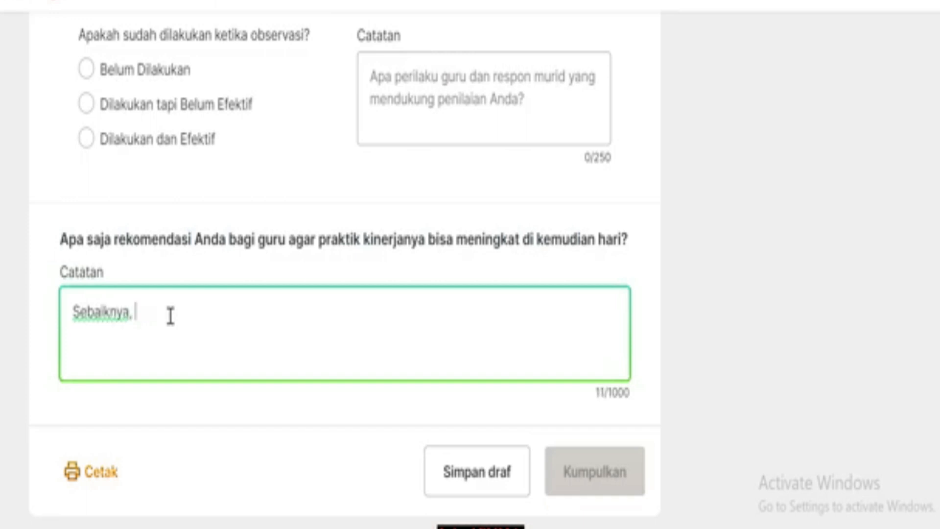
type("guru meng")
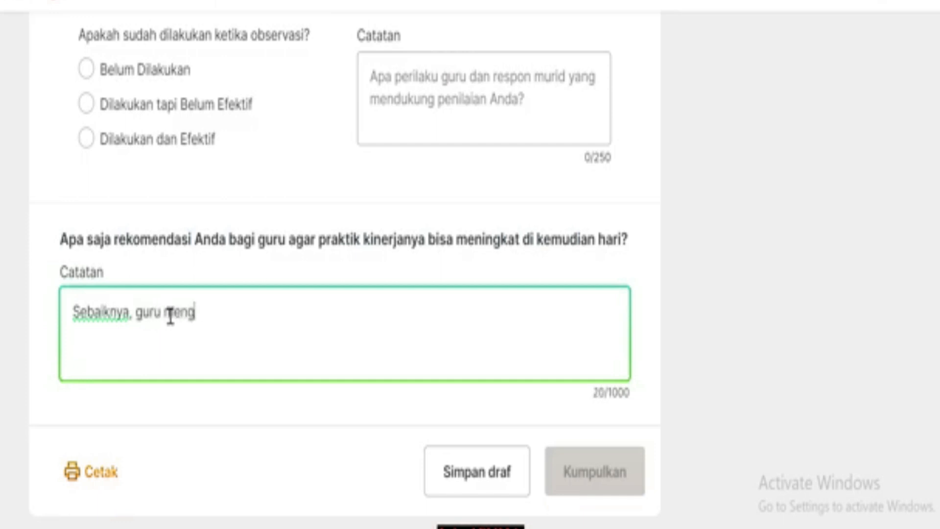
type("awali pembela")
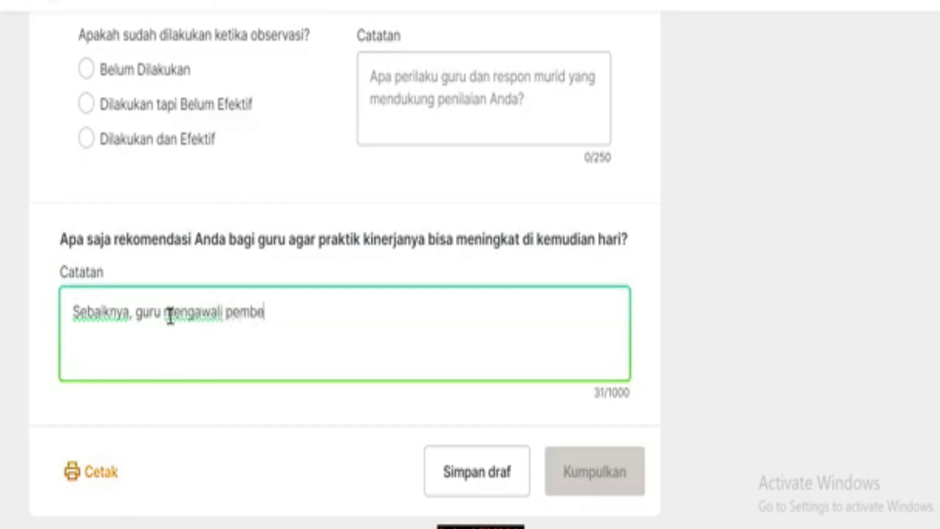
key("BackSpace")
key("BackSpace")
key("BackSpace")
type("elajaran dengan kegiatan yang .....")
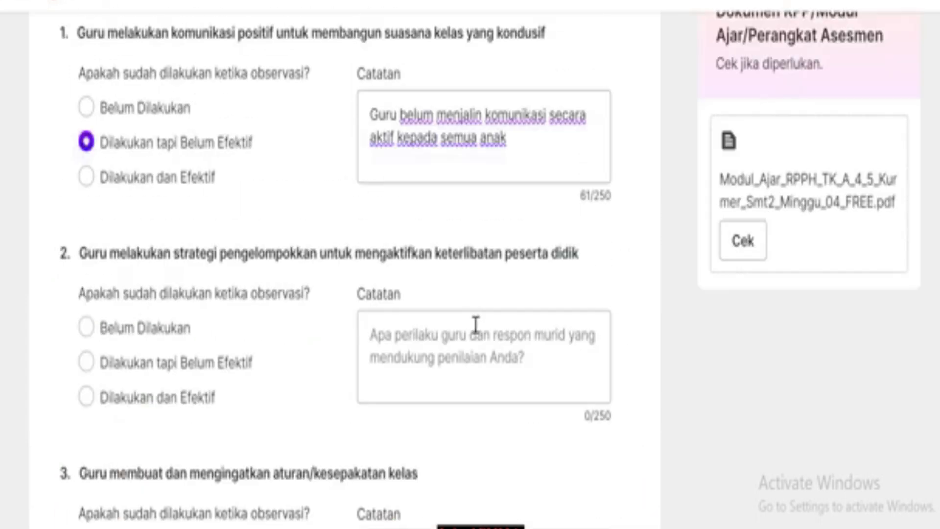
Submit the completed observation rubric, acknowledging that the ratings cannot be changed after submission
scroll(476, 325, "up", 4)
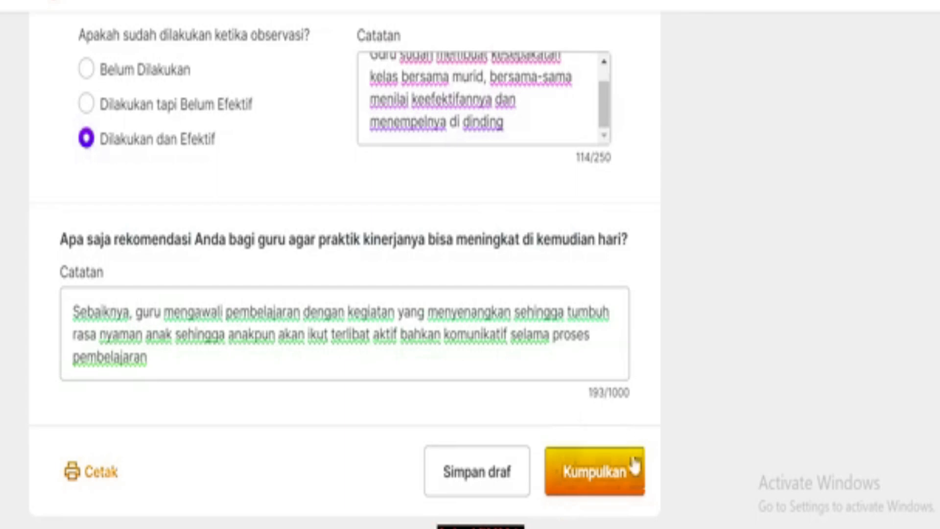
left_click(598, 491)
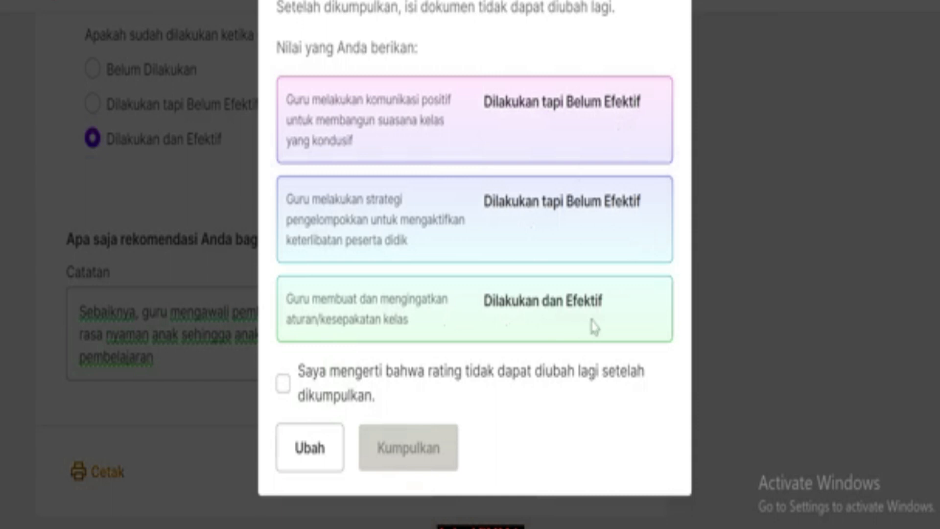
left_click(284, 384)
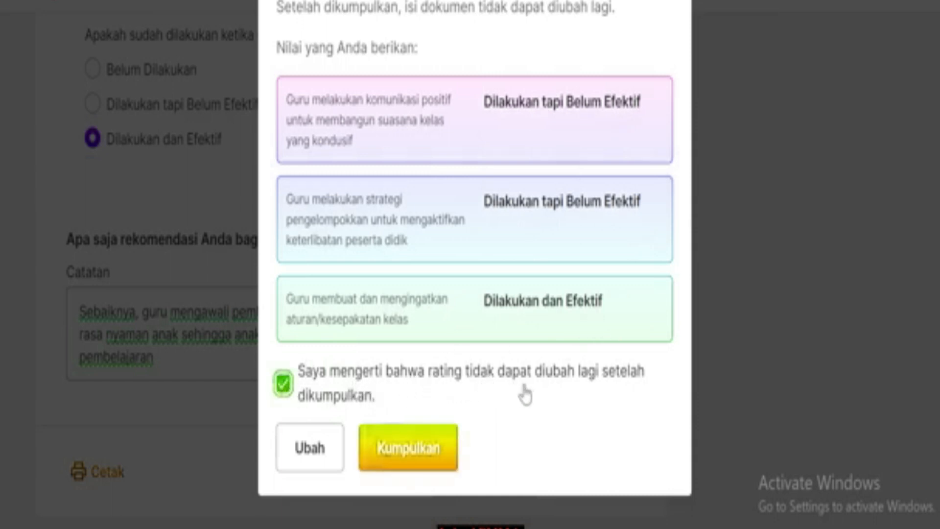
left_click(406, 449)
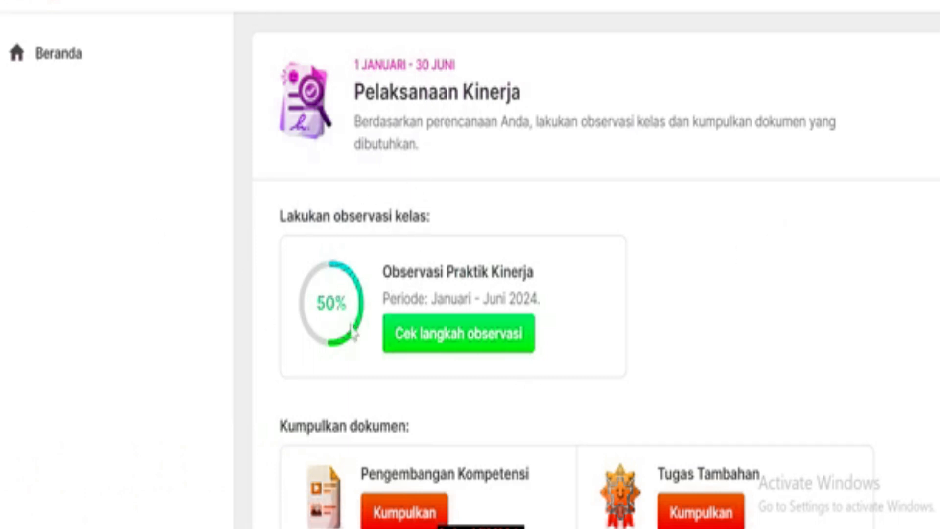
From the teacher's Pelaksanaan Kinerja page, go to the Observasi Praktik Kinerja steps and open the dokumen tindak lanjut for filling in
left_click(395, 328)
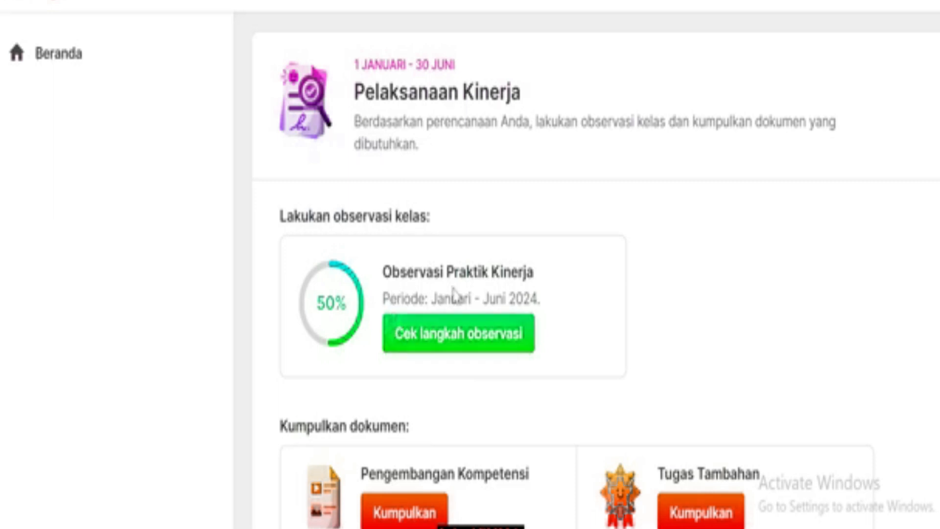
left_click(461, 346)
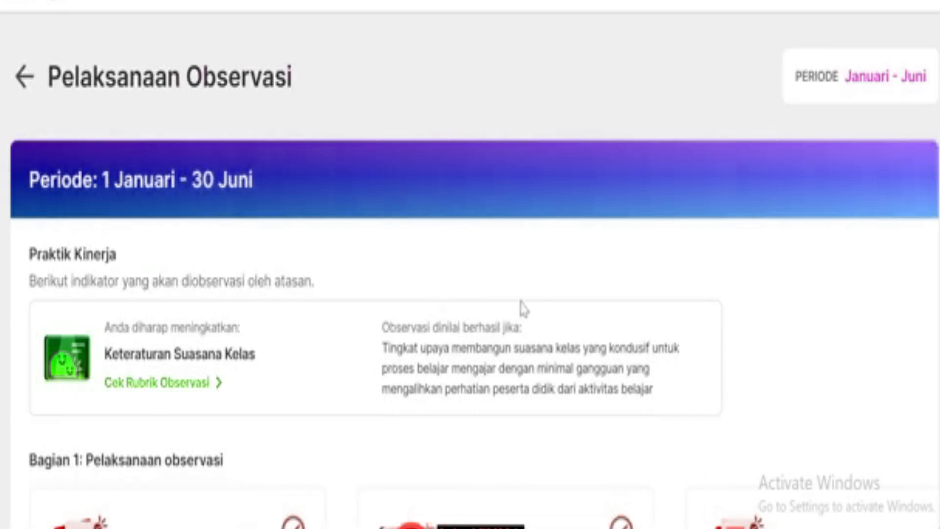
scroll(522, 309, "down", 4)
scroll(524, 309, "down", 2)
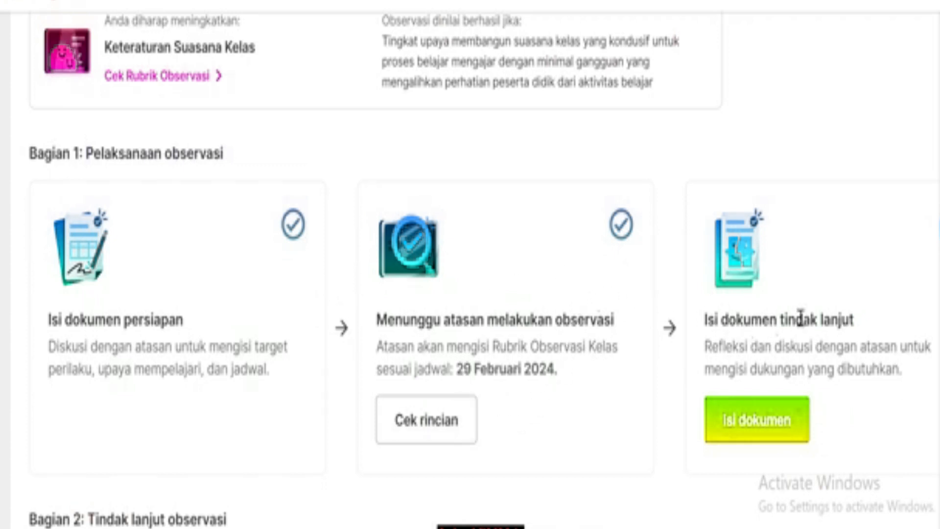
scroll(799, 320, "down", 2)
left_click_drag(790, 528, 832, 528)
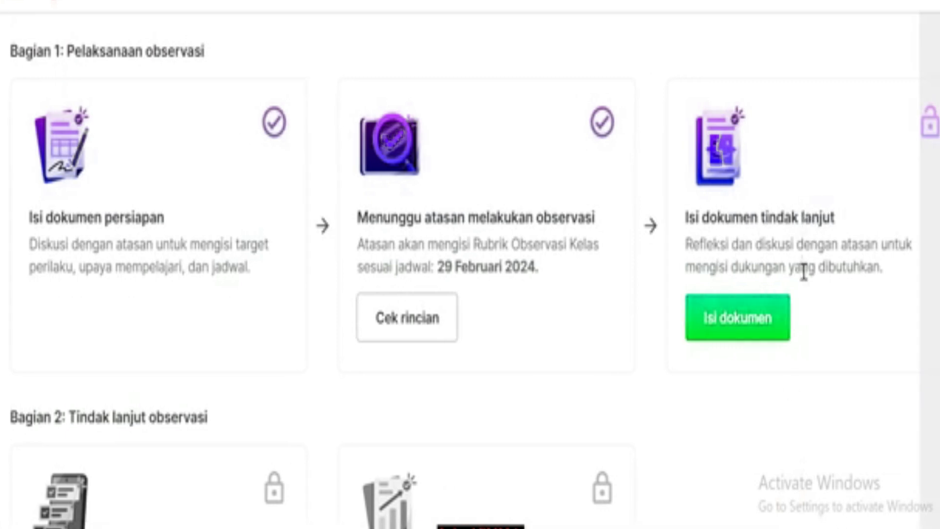
left_click(752, 333)
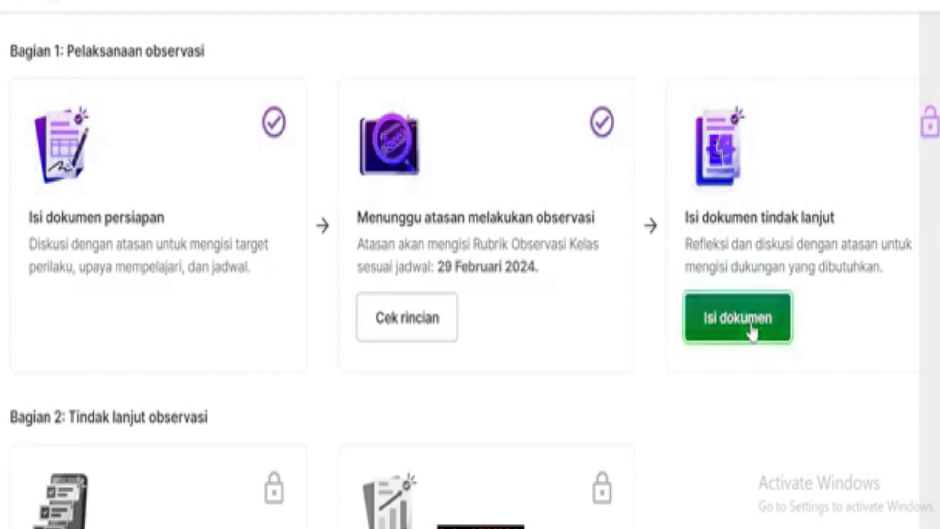
Review the supervisor's ratings, notes and recommendation, and continue to the Formulir Diskusi Tindak Lanjut Observasi Kelas
scroll(486, 321, "down", 4)
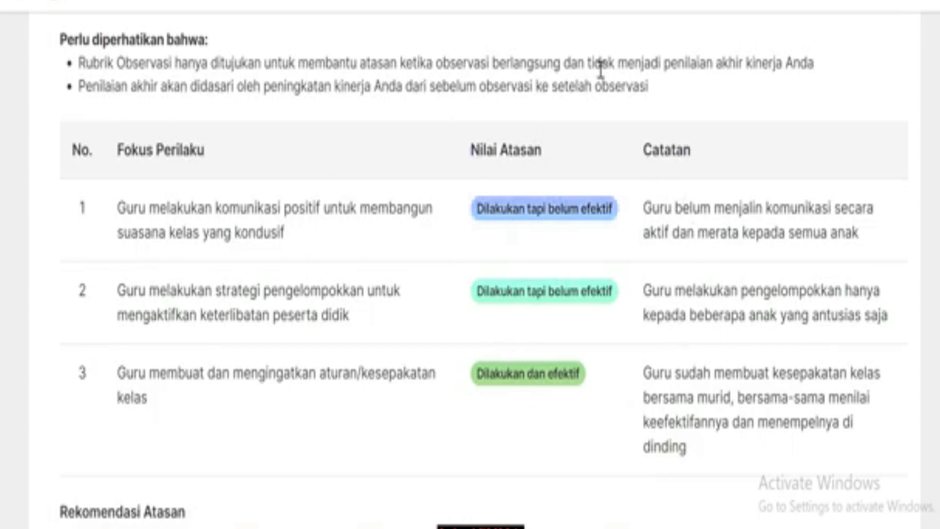
scroll(583, 181, "down", 3)
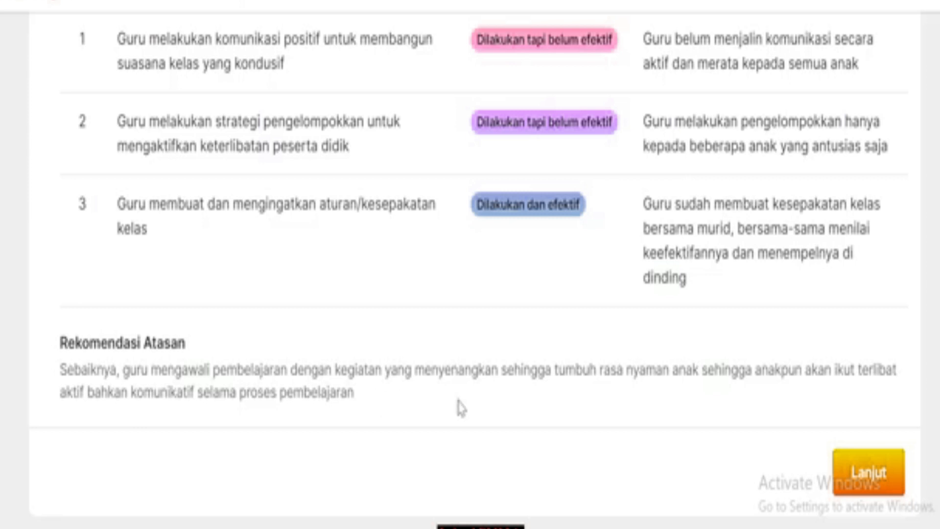
scroll(420, 280, "up", 6)
scroll(412, 274, "down", 6)
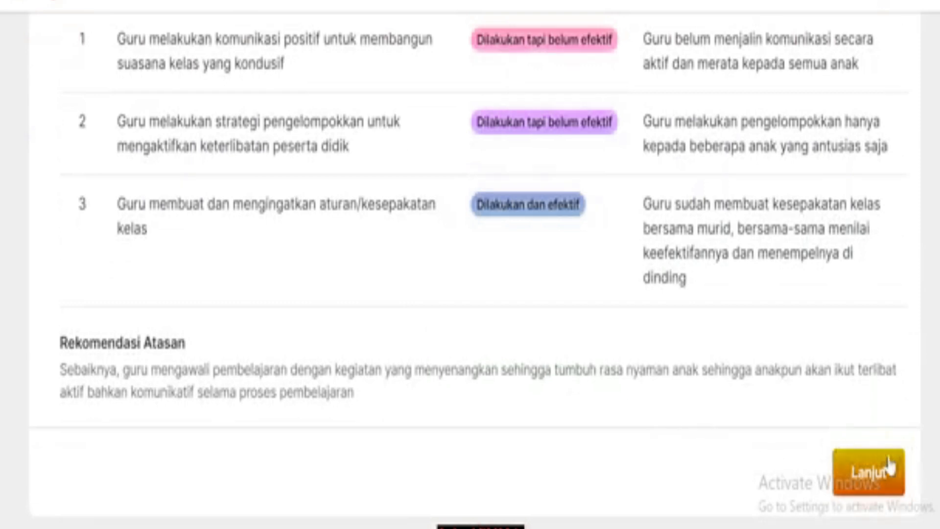
left_click(877, 479)
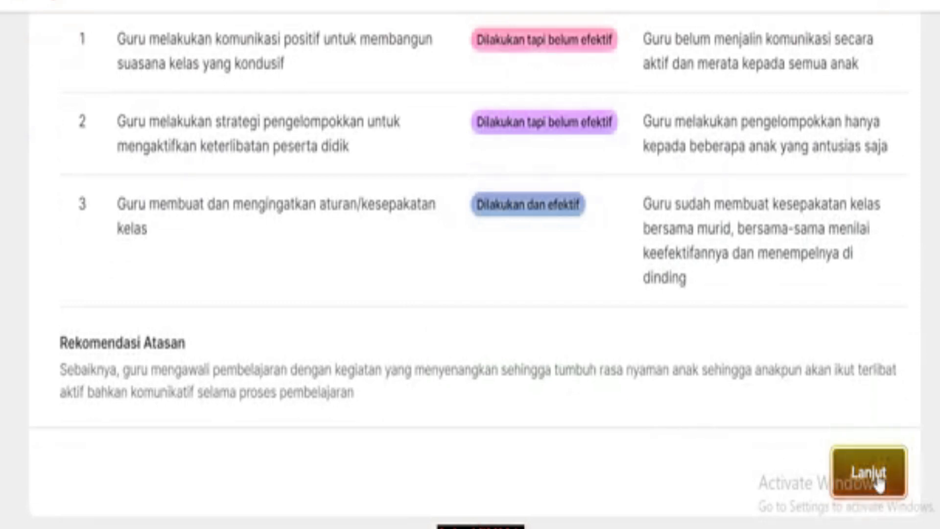
scroll(547, 352, "down", 3)
scroll(548, 353, "down", 1)
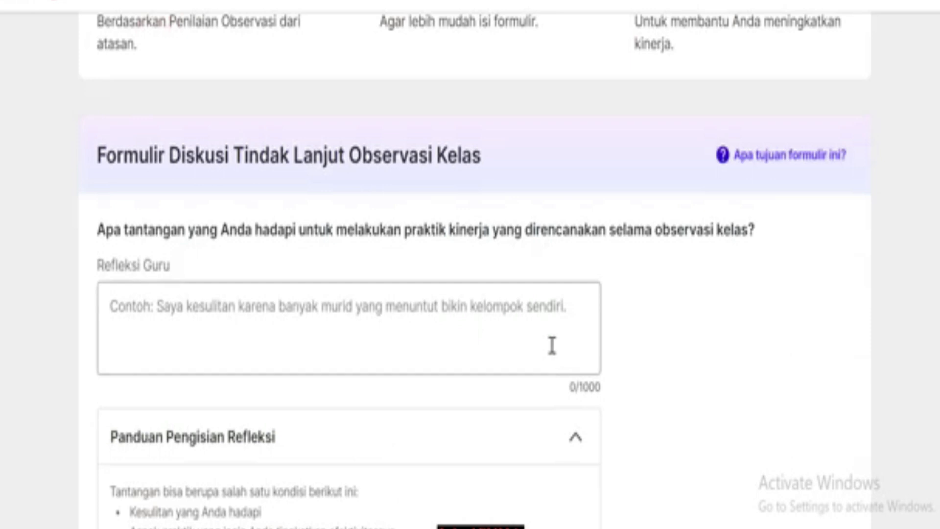